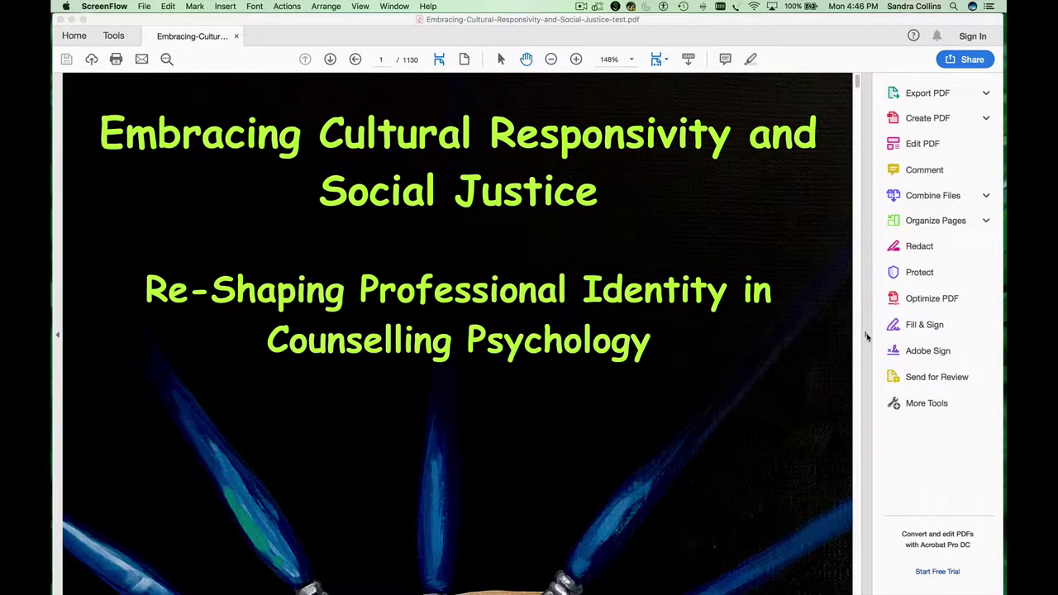
# Collapse the right-hand Tools pane so the ebook's title page fills most of the window.
pyautogui.click(866, 336)
pyautogui.click(866, 334)
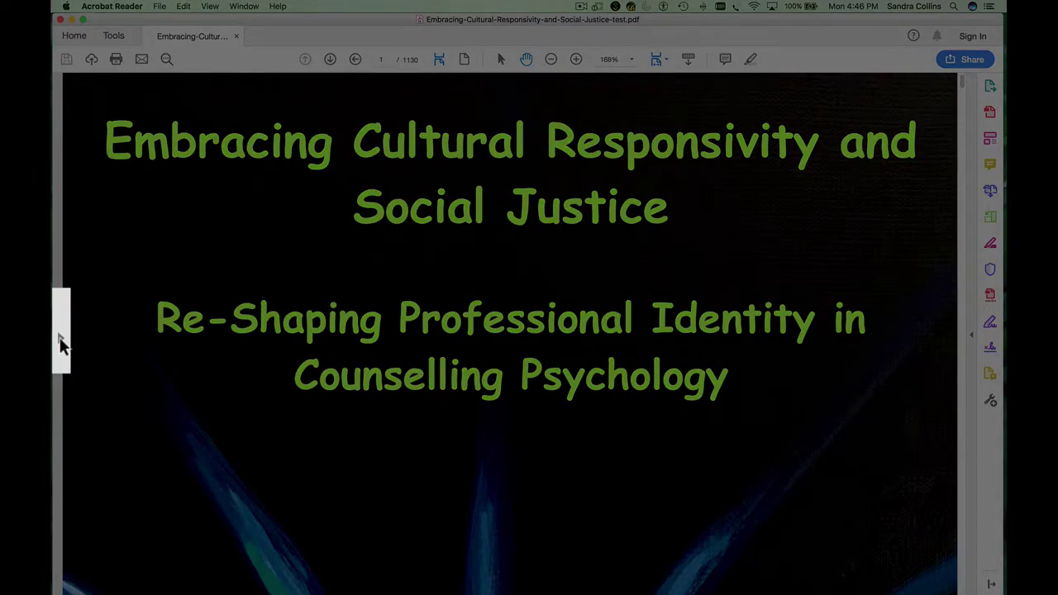
# Show the Bookmarks panel and follow the Chapter 1, 3 and 7 bookmarks to page 323.
pyautogui.click(60, 339)
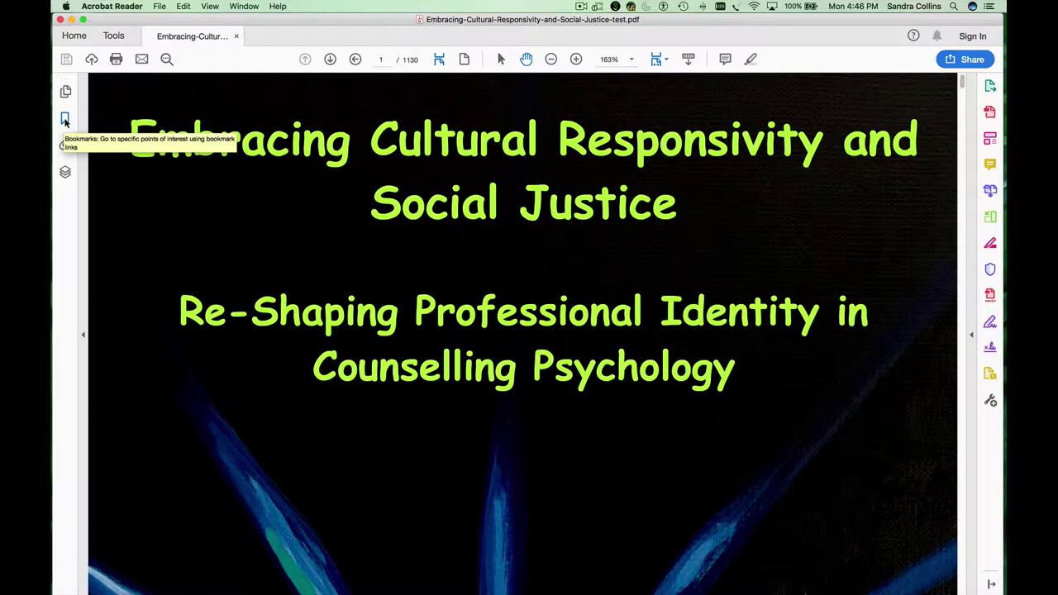
pyautogui.click(65, 120)
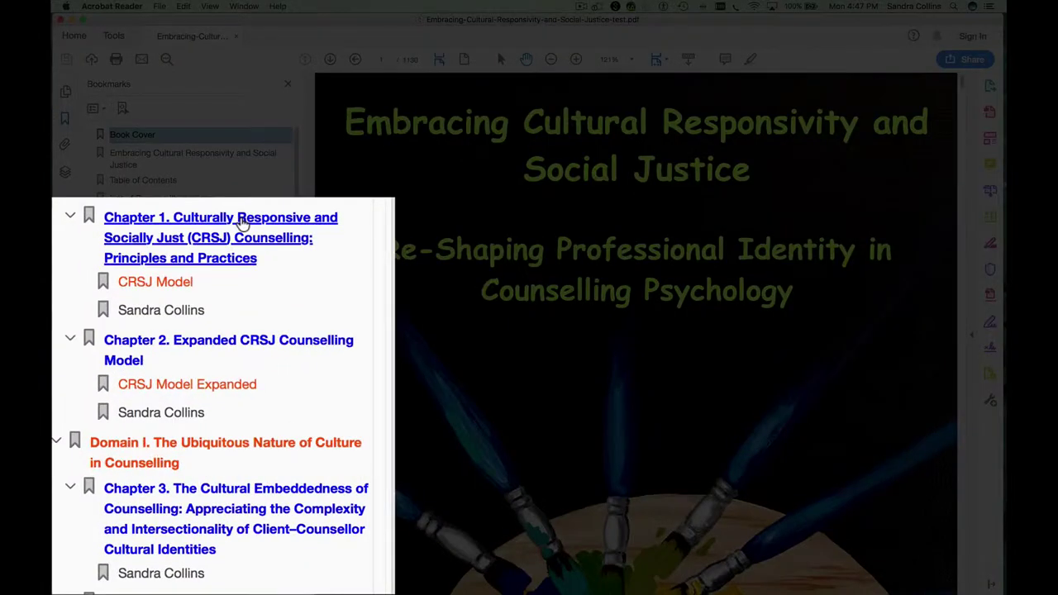
pyautogui.click(241, 224)
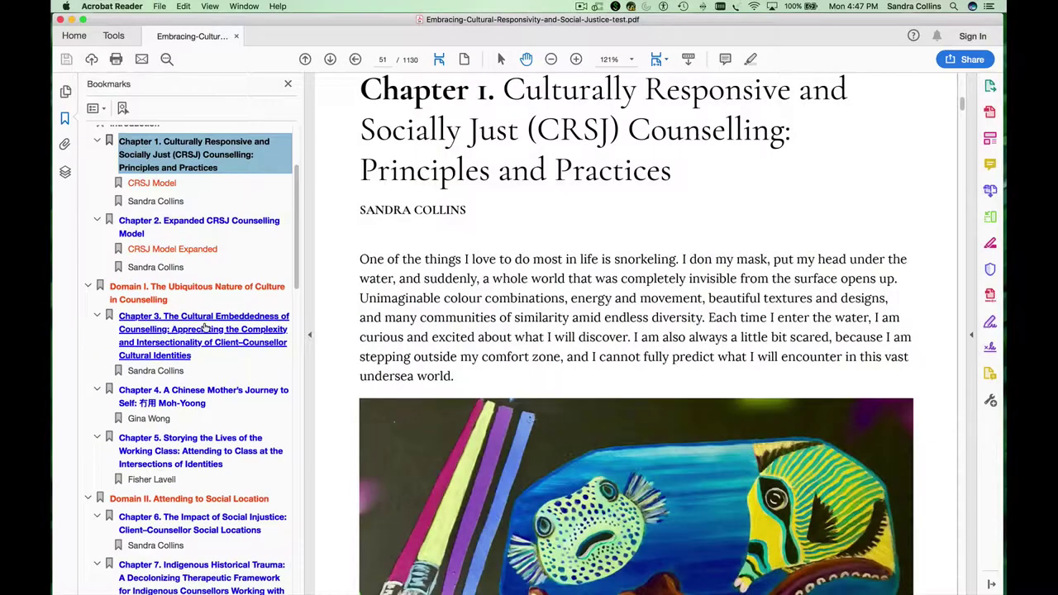
pyautogui.click(205, 327)
pyautogui.scroll(-3, 205, 327)
pyautogui.click(199, 351)
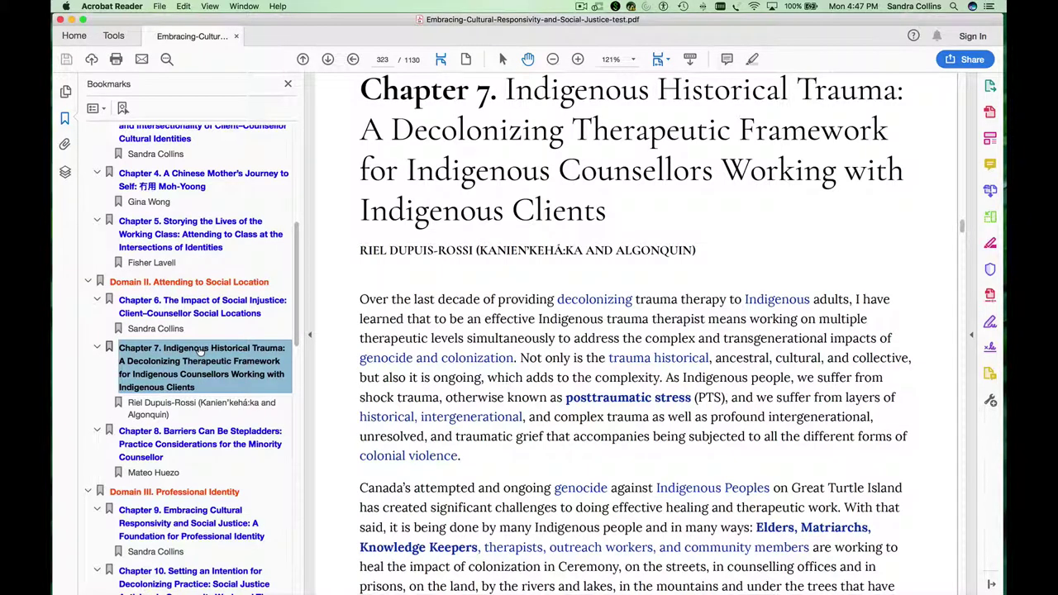
pyautogui.scroll(5, 200, 352)
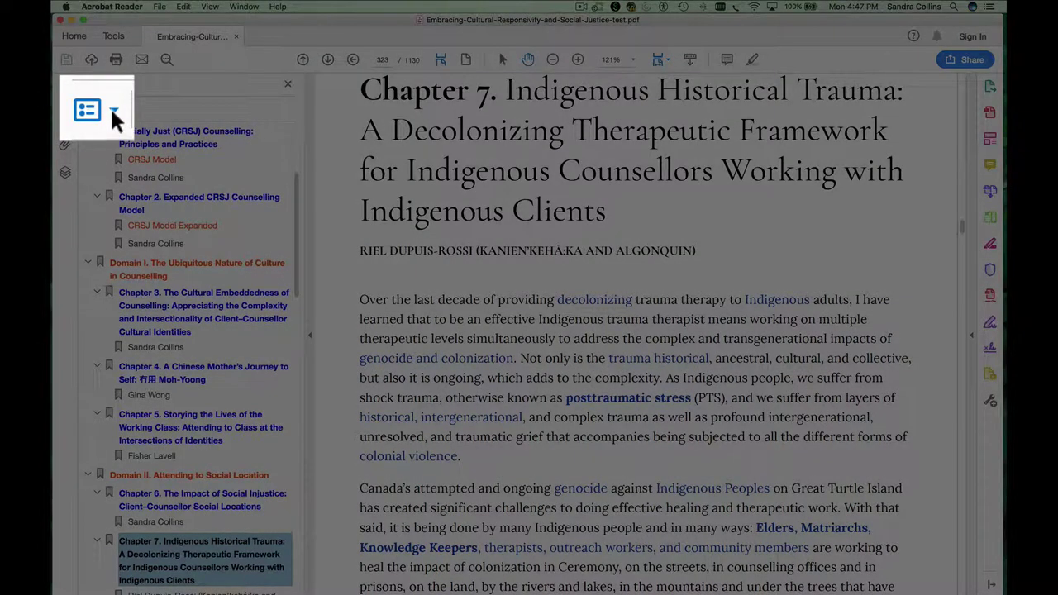
# Collapse the bookmarks to top-level entries and jump to Domain V. Case Conceptualization.
pyautogui.click(112, 108)
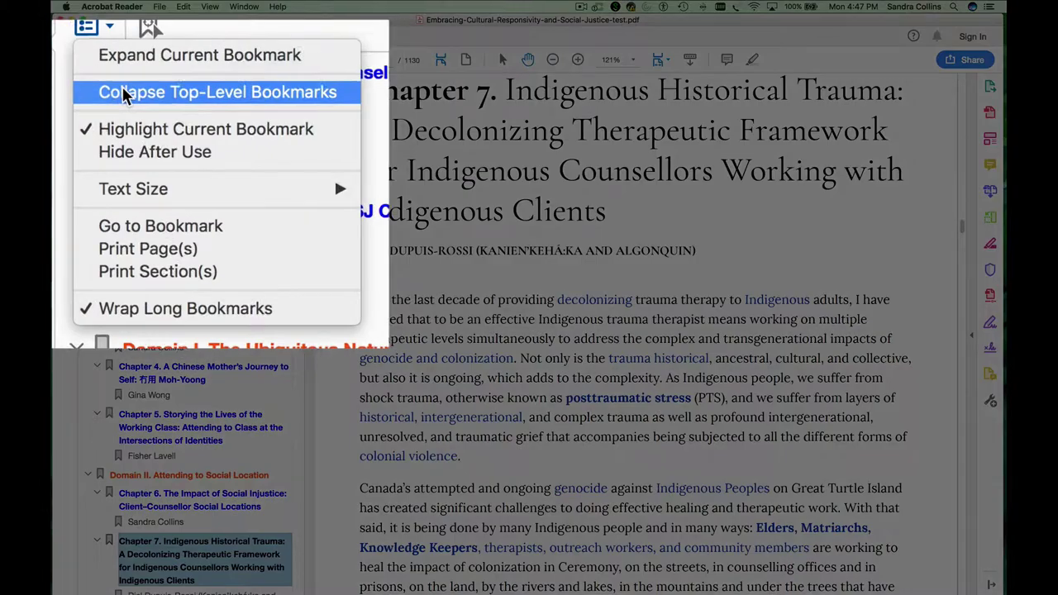
pyautogui.click(124, 92)
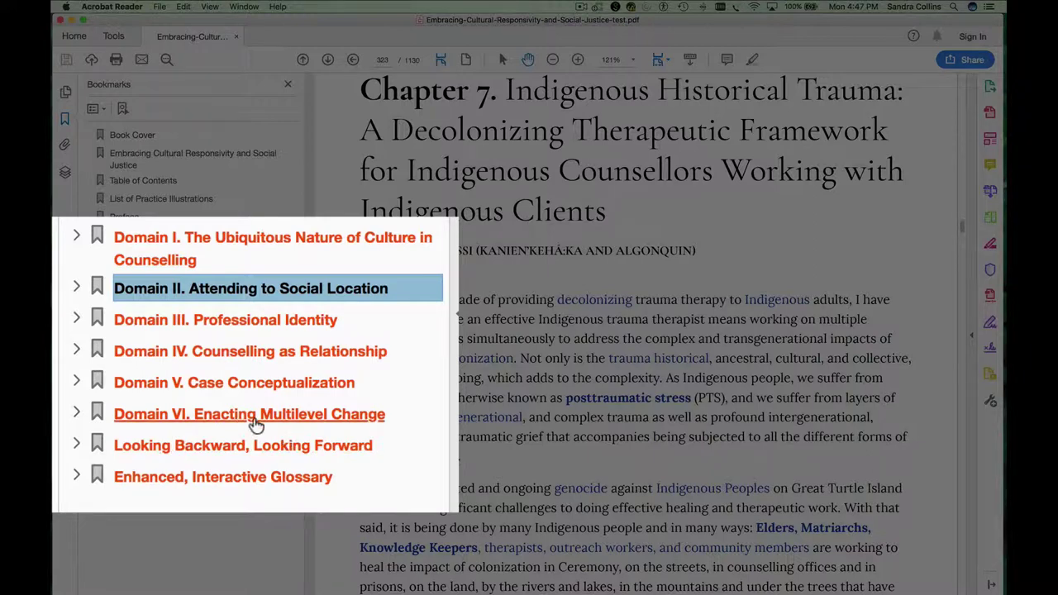
pyautogui.click(214, 390)
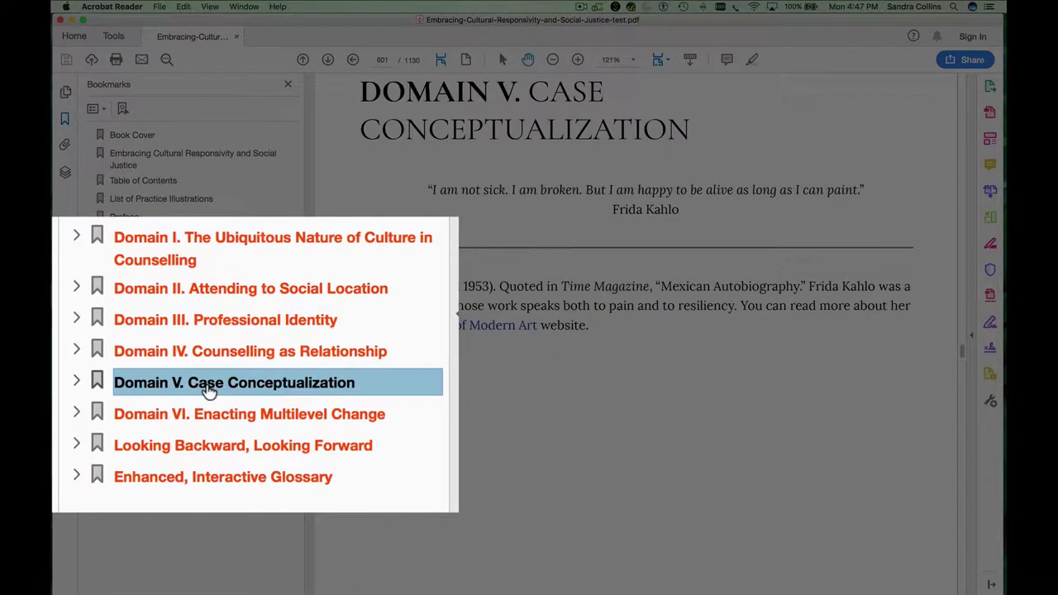
# Expand Domain II and open Chapter 8, Barriers Can Be Stepladders, on page 353.
pyautogui.click(77, 381)
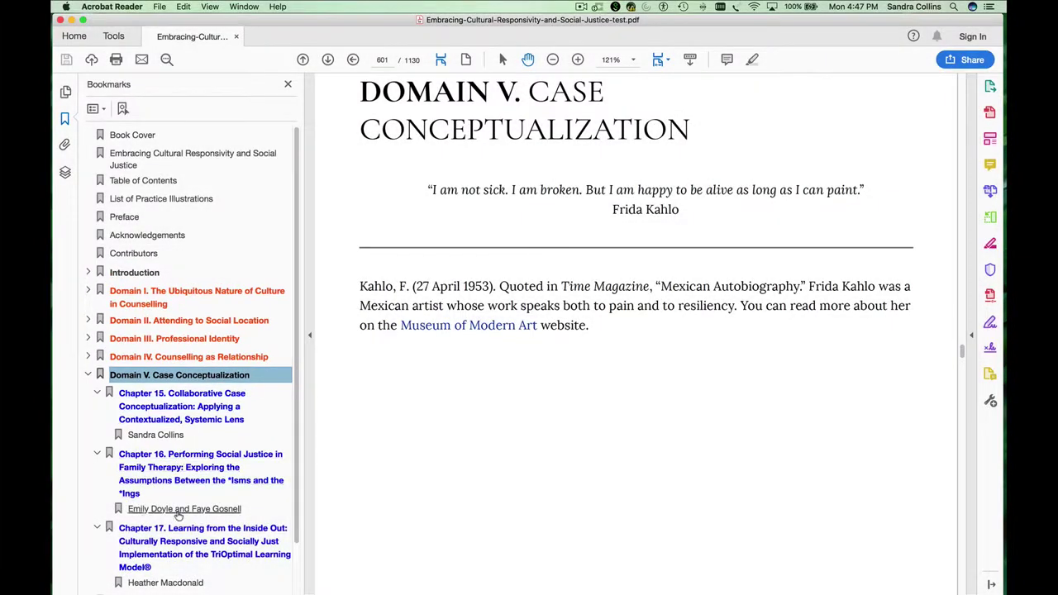
pyautogui.click(87, 374)
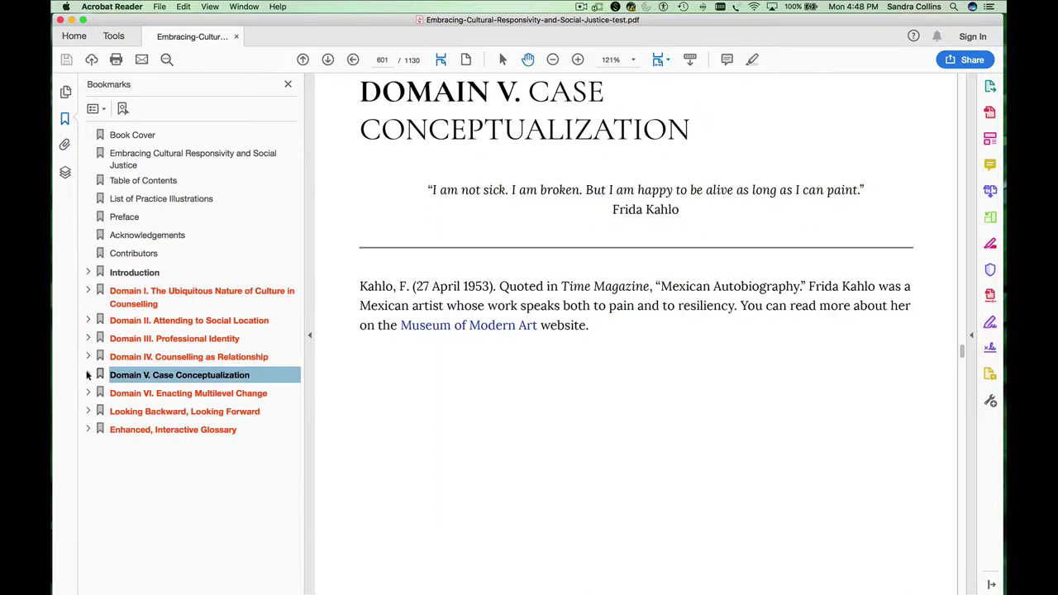
pyautogui.click(88, 320)
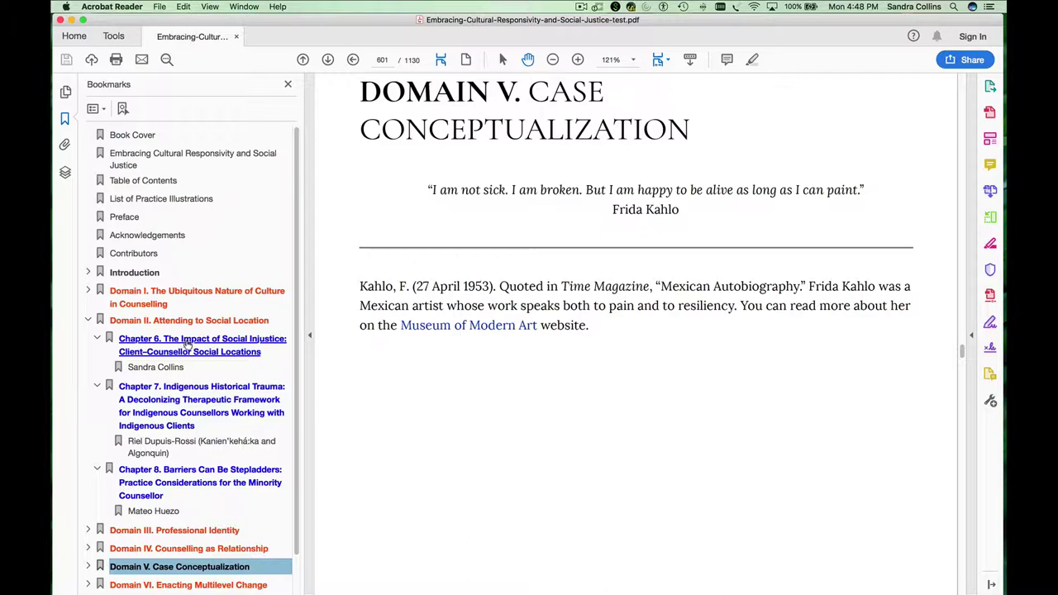
pyautogui.click(200, 475)
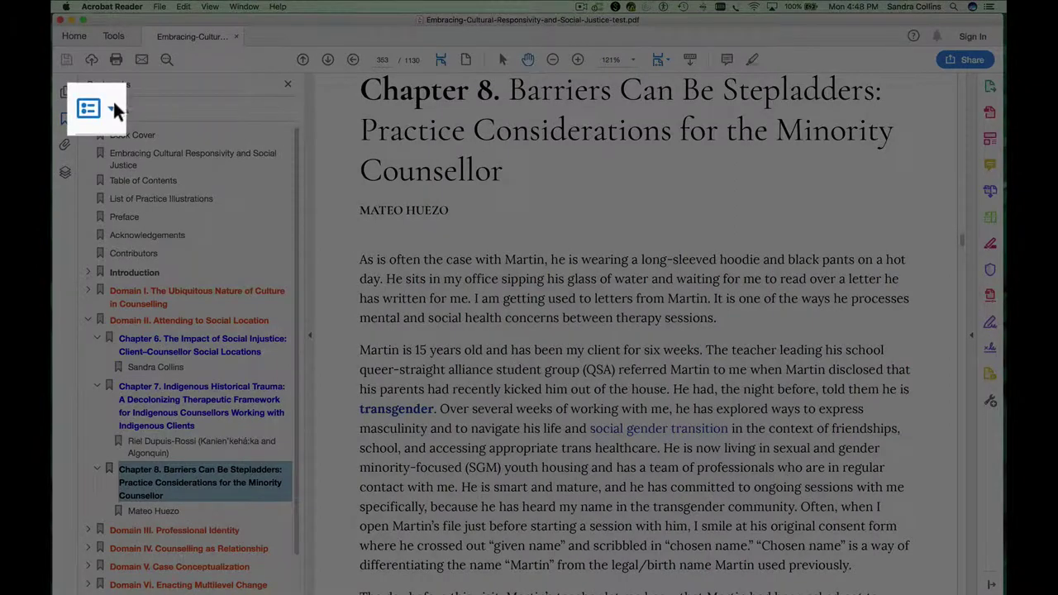
# Collapse, then expand all top-level bookmarks via Bookmarks Options so every chapter entry shows.
pyautogui.click(113, 100)
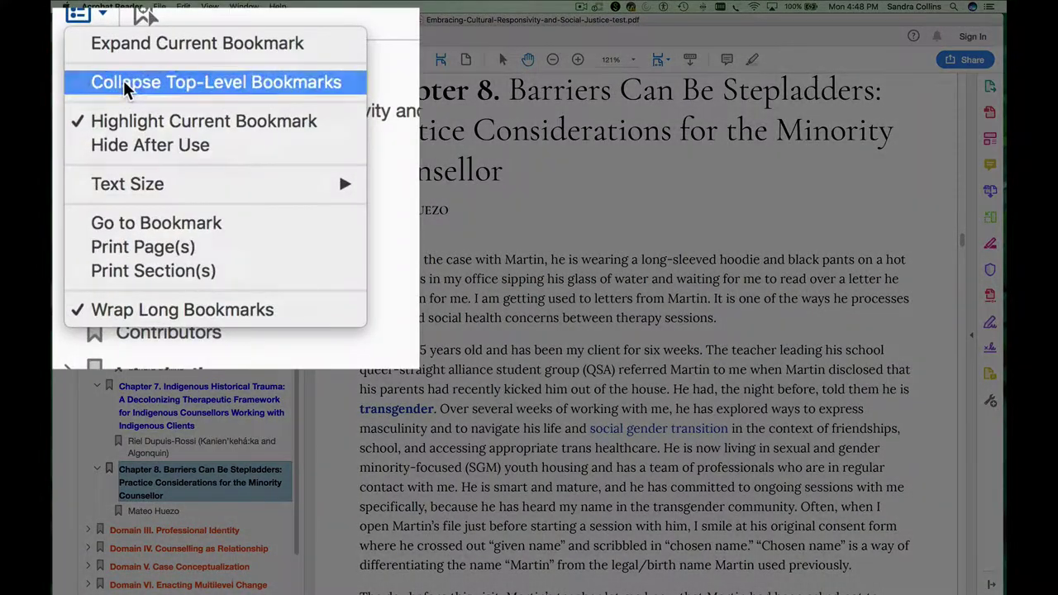
pyautogui.click(123, 80)
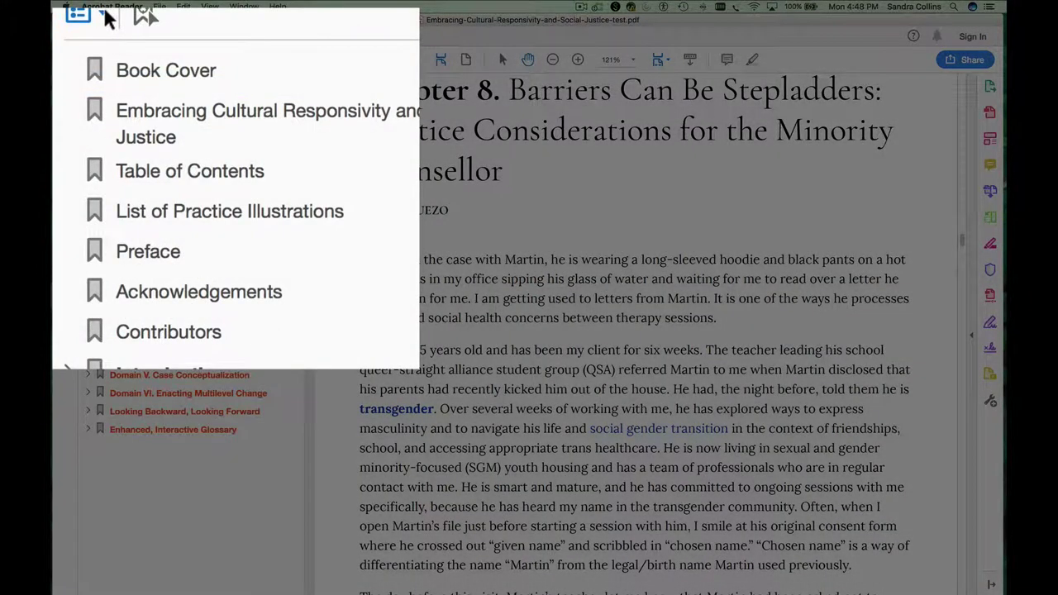
pyautogui.click(108, 16)
pyautogui.click(124, 80)
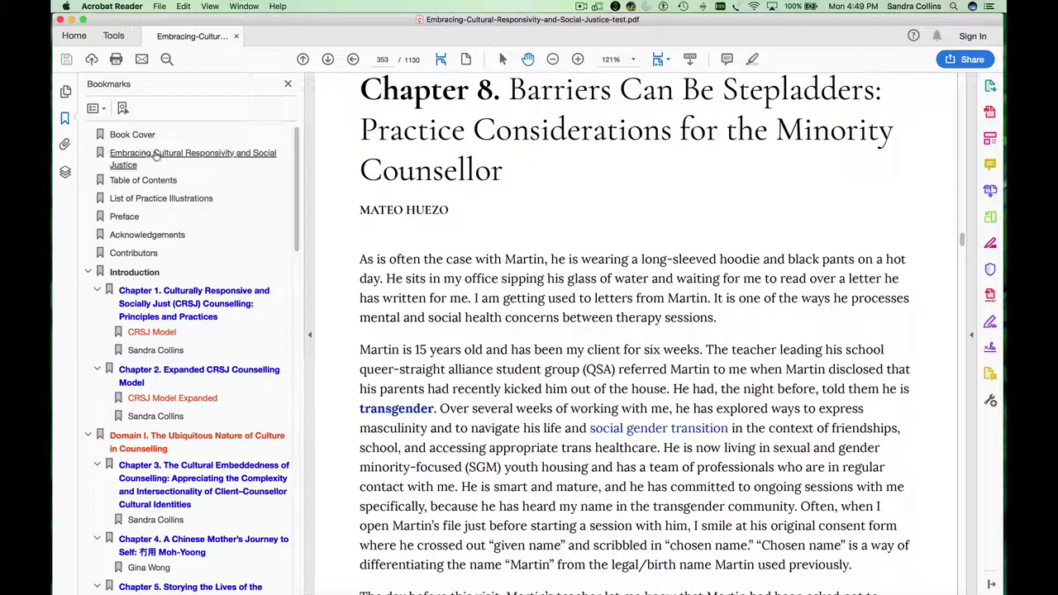
# Read Chapter 1's CRSJ Model competencies, then open Chapter 2 on page 70.
pyautogui.click(208, 295)
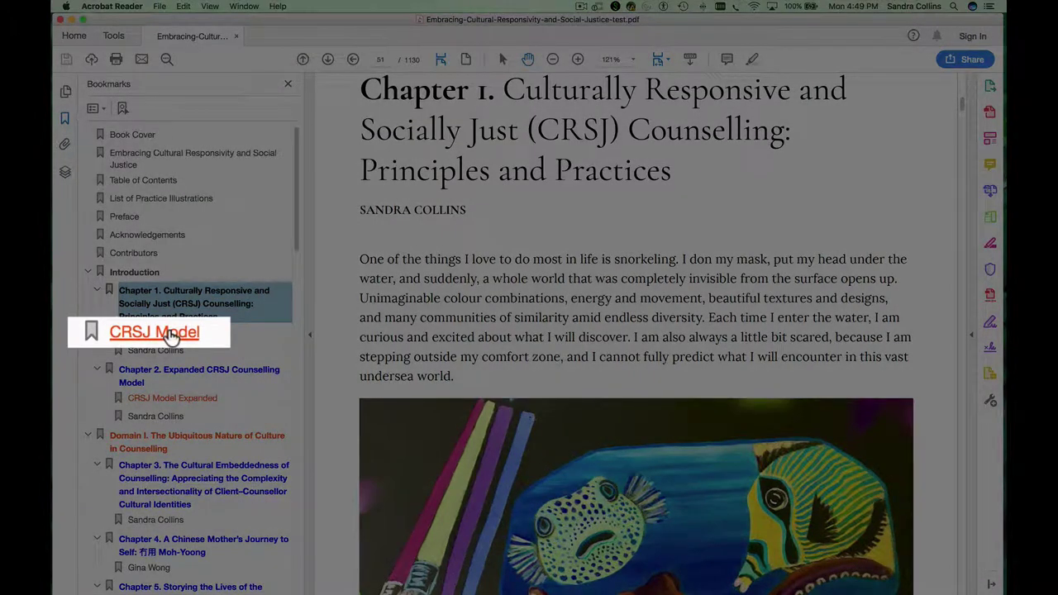
pyautogui.click(169, 334)
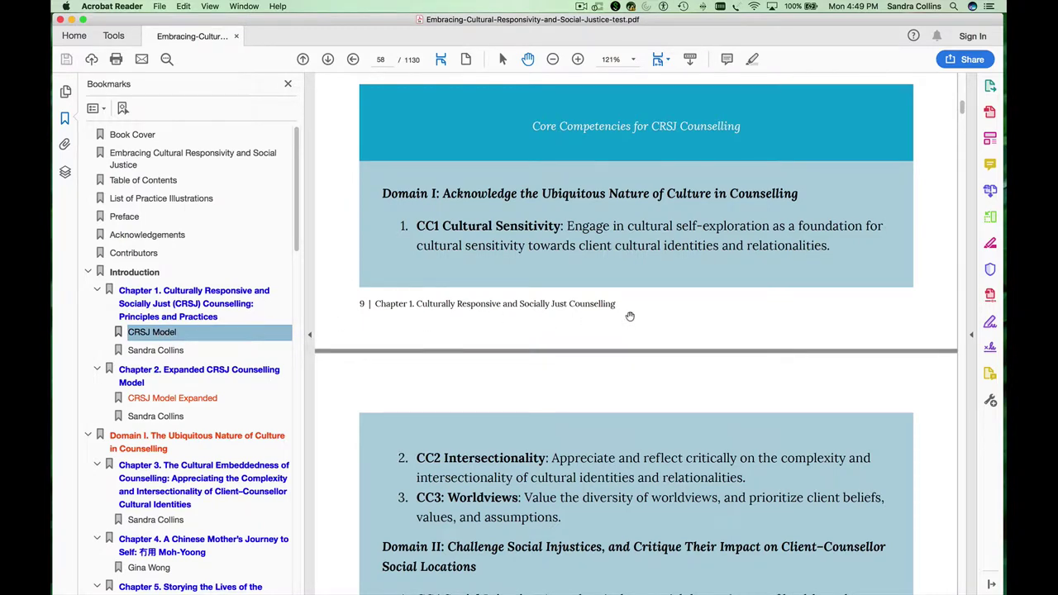
pyautogui.scroll(-2, 656, 316)
pyautogui.scroll(-10, 656, 317)
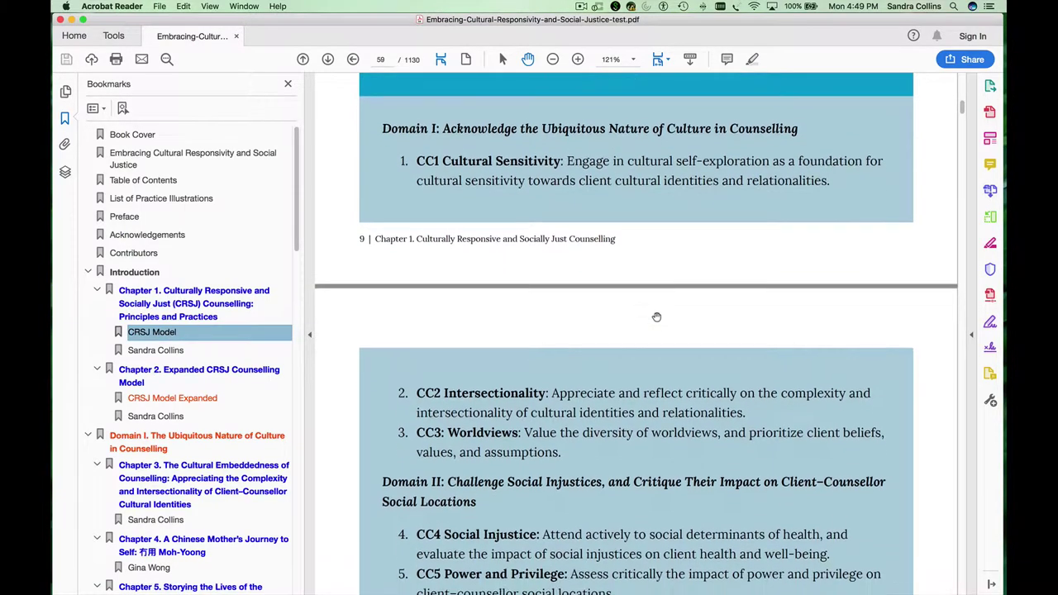
pyautogui.scroll(-8, 655, 317)
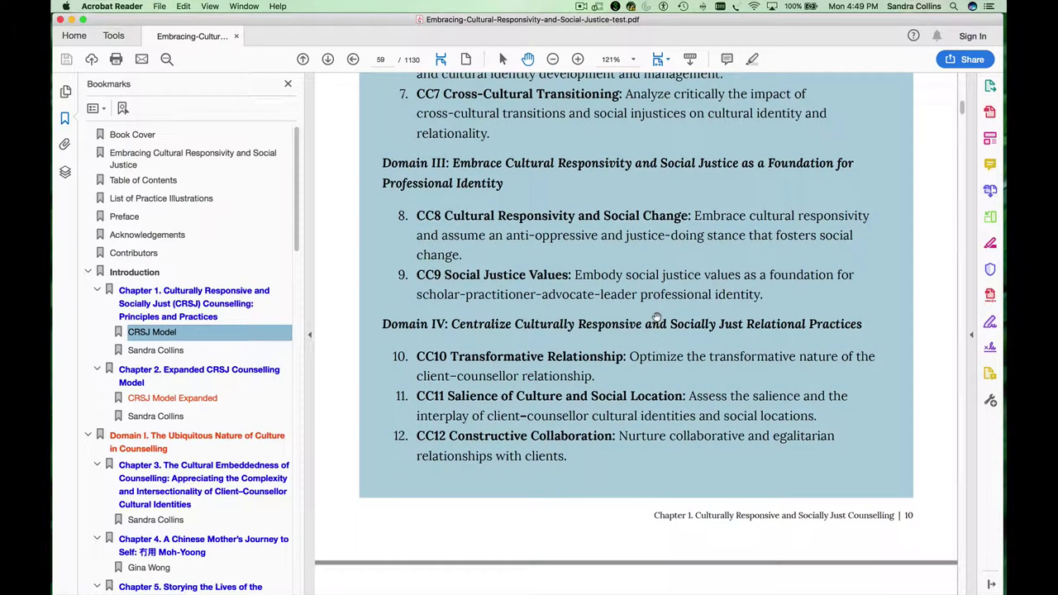
pyautogui.click(218, 373)
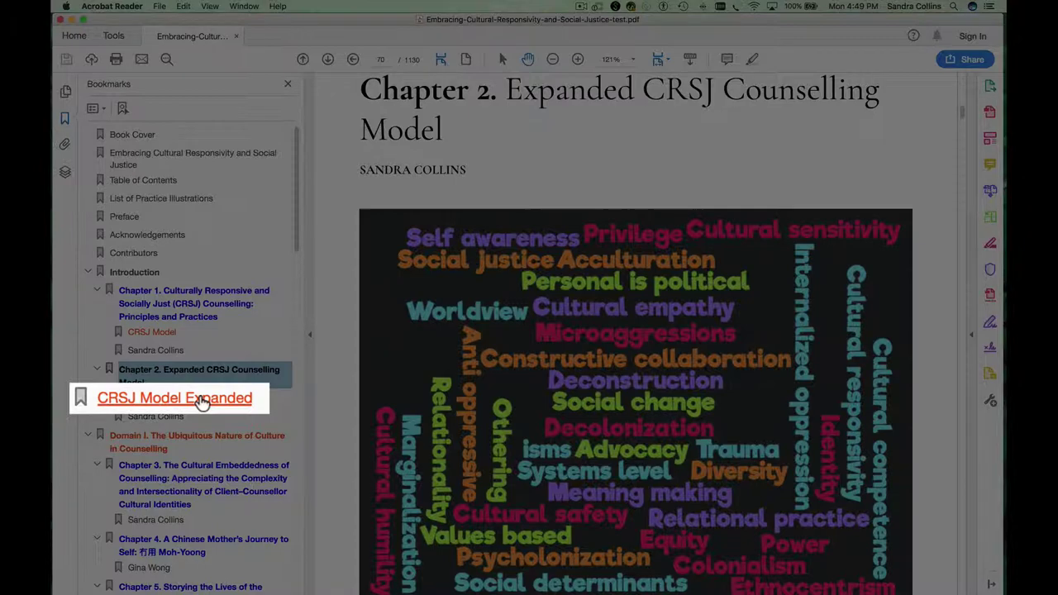
# Go to the CRSJ Model Expanded section and follow the Competency 11 link to page 86.
pyautogui.click(188, 400)
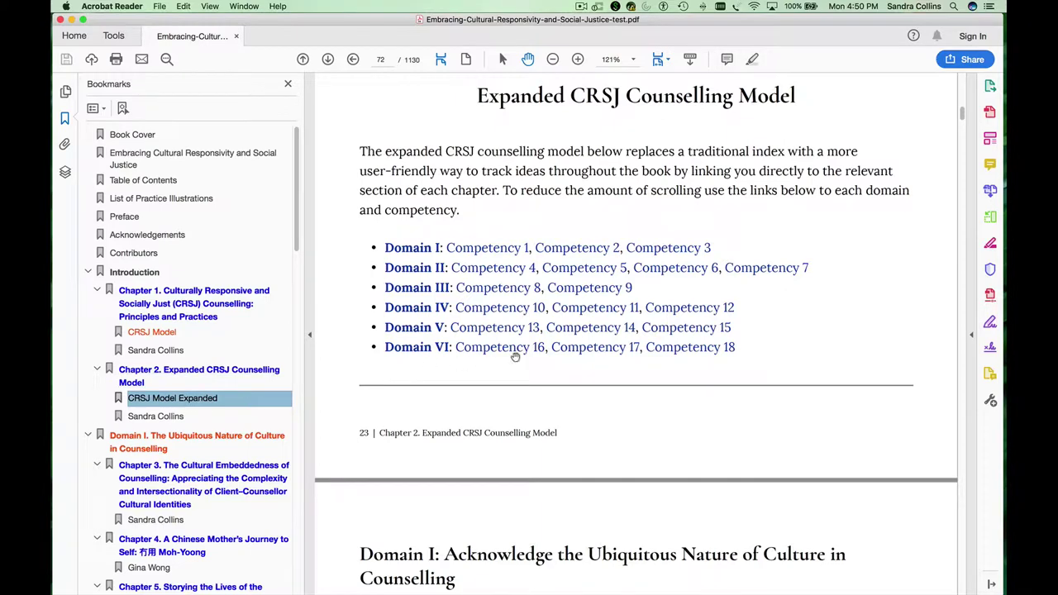
pyautogui.click(596, 308)
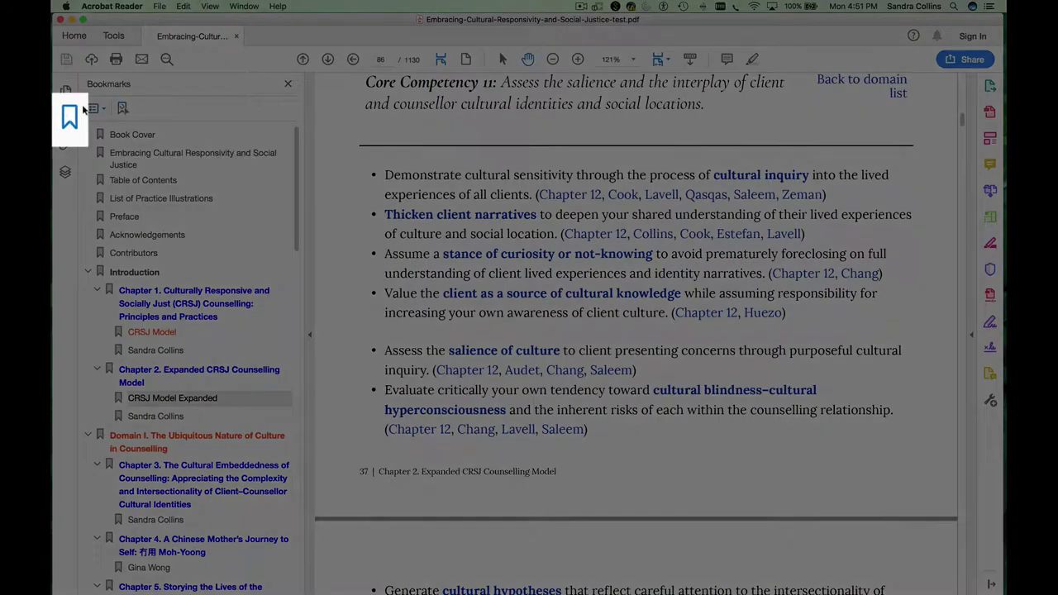
# Hide bookmarks, zoom in then slightly out, and scroll to Core Competency 12 on page 87.
pyautogui.click(68, 120)
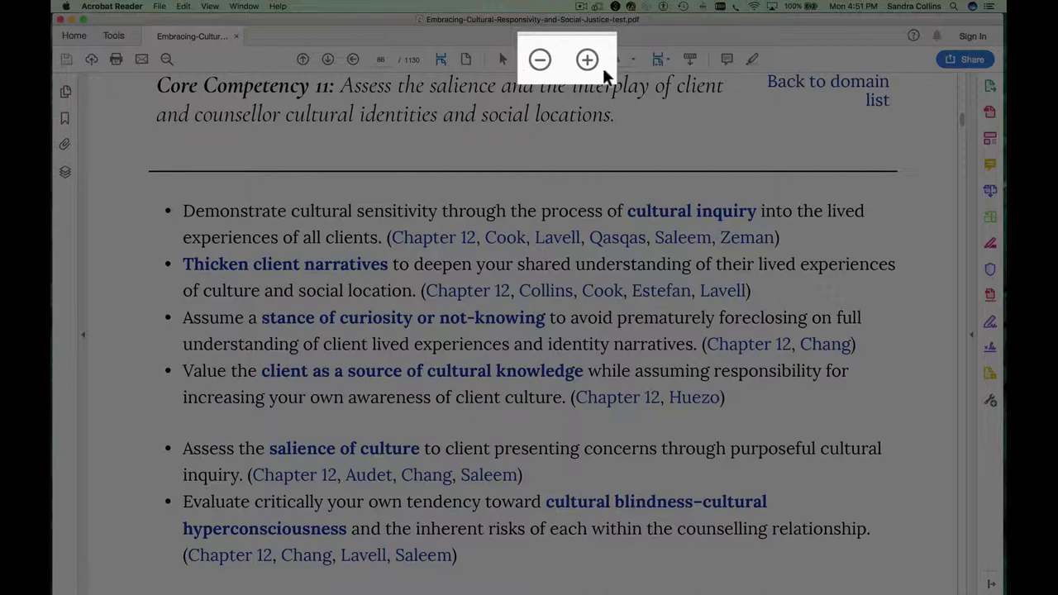
pyautogui.click(587, 60)
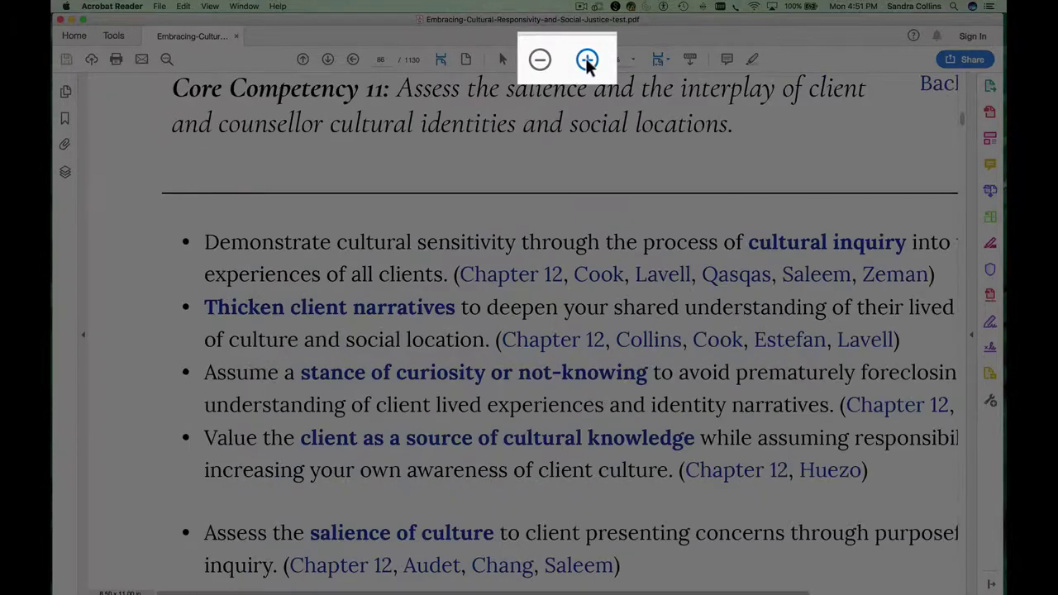
pyautogui.click(540, 60)
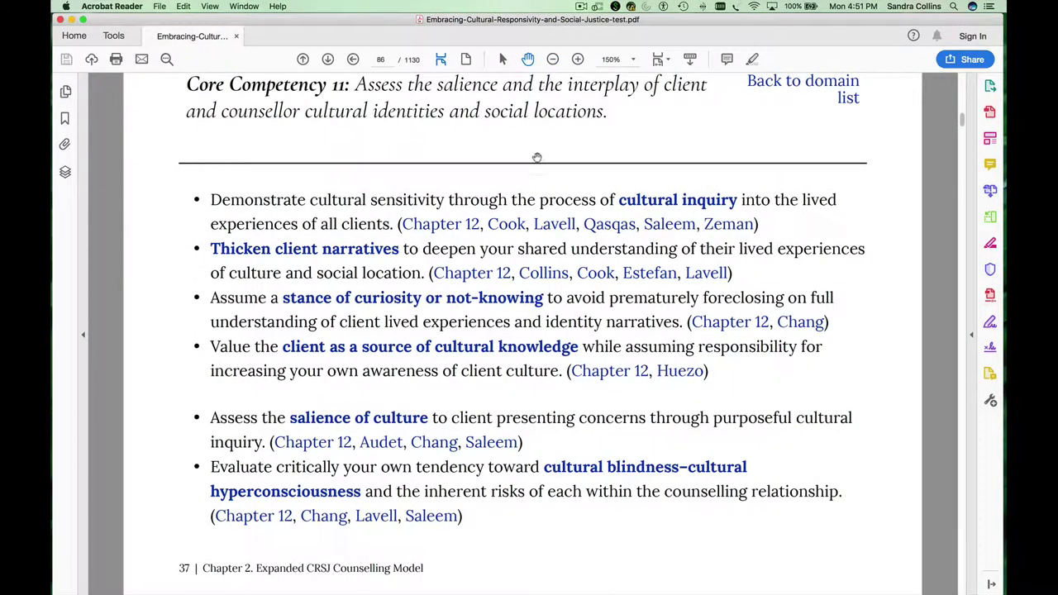
pyautogui.scroll(-2, 537, 157)
pyautogui.scroll(-10, 536, 157)
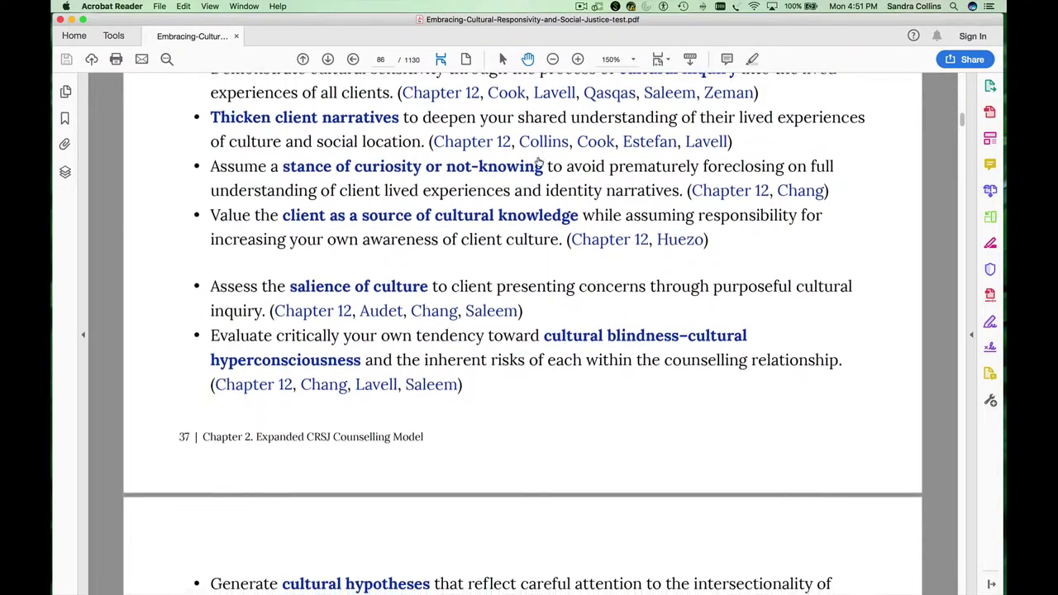
pyautogui.scroll(-13, 536, 157)
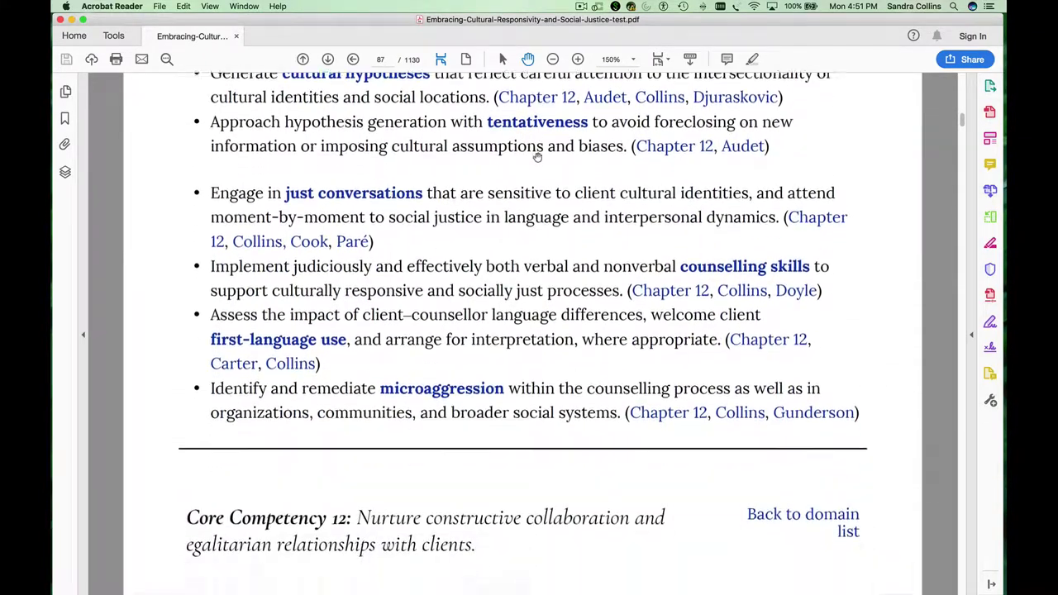
pyautogui.scroll(-3, 537, 157)
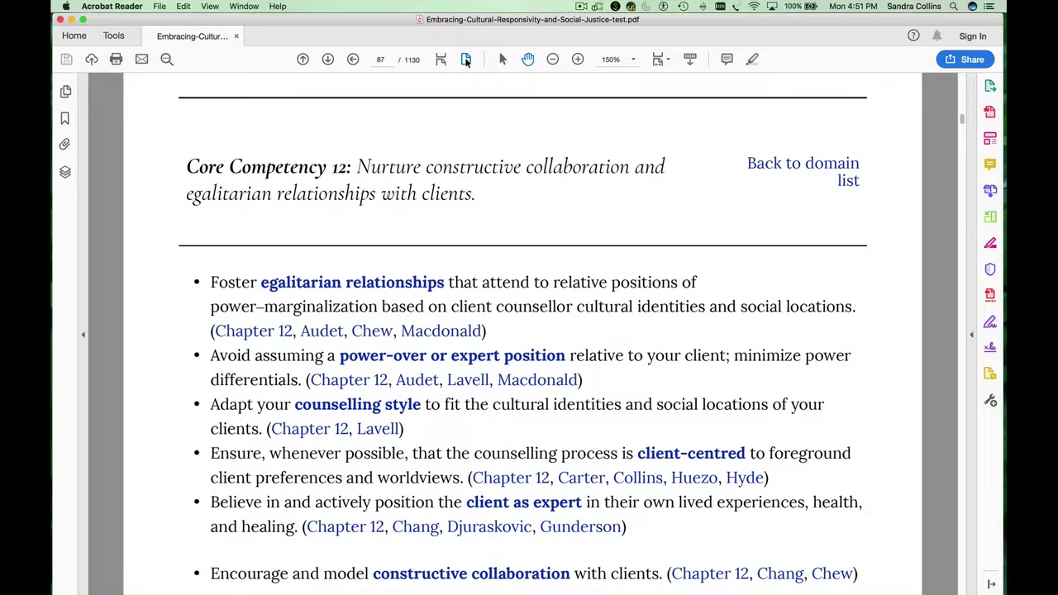
# Switch to Single Page View and scroll through to Core Competency 17 on page 95.
pyautogui.click(466, 59)
pyautogui.scroll(-3, 548, 229)
pyautogui.scroll(-5, 548, 229)
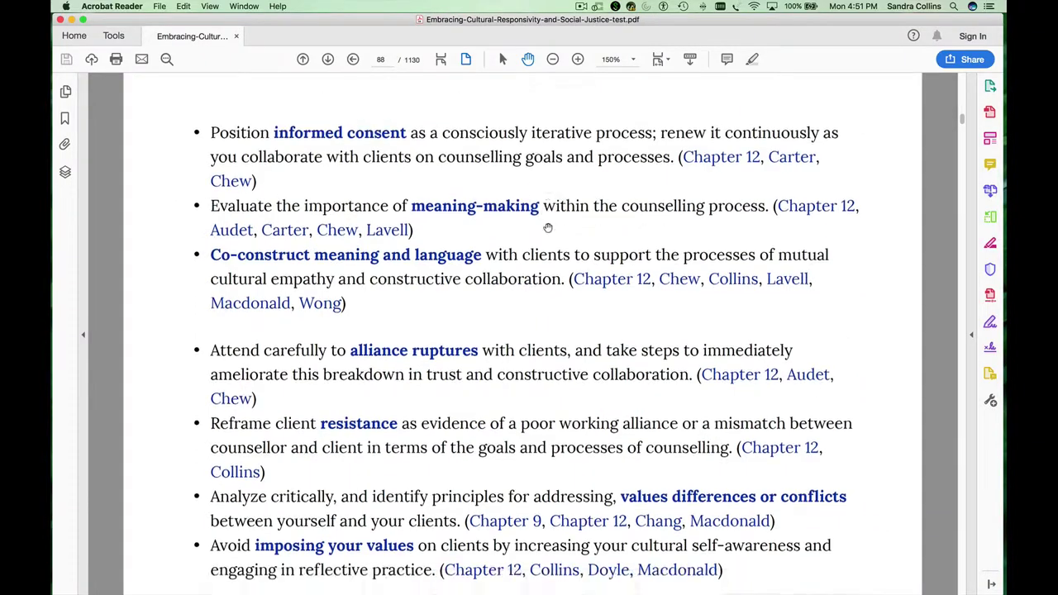
pyautogui.scroll(-10, 548, 229)
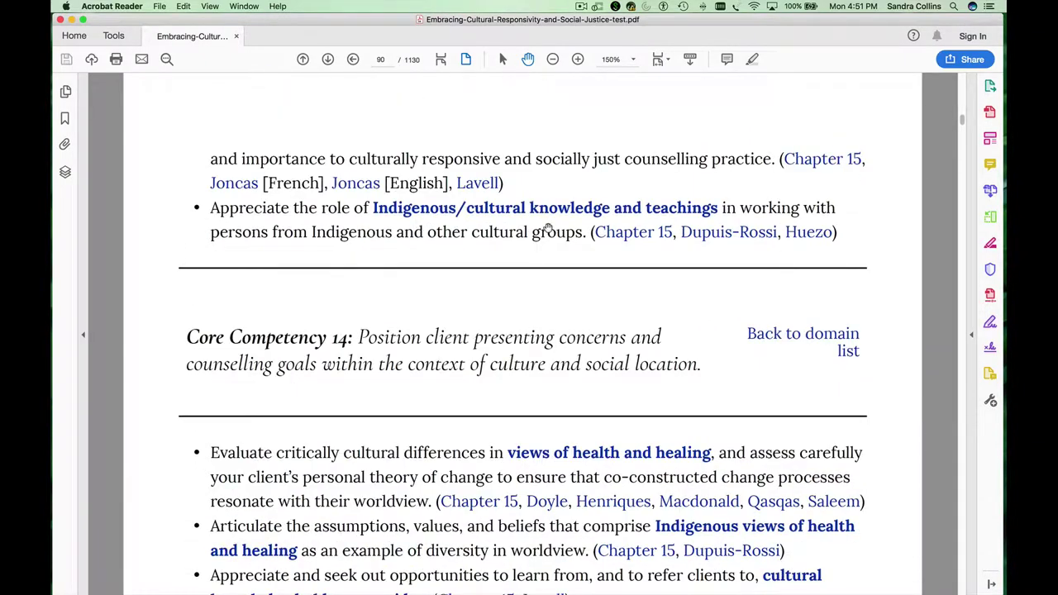
pyautogui.scroll(-4, 548, 229)
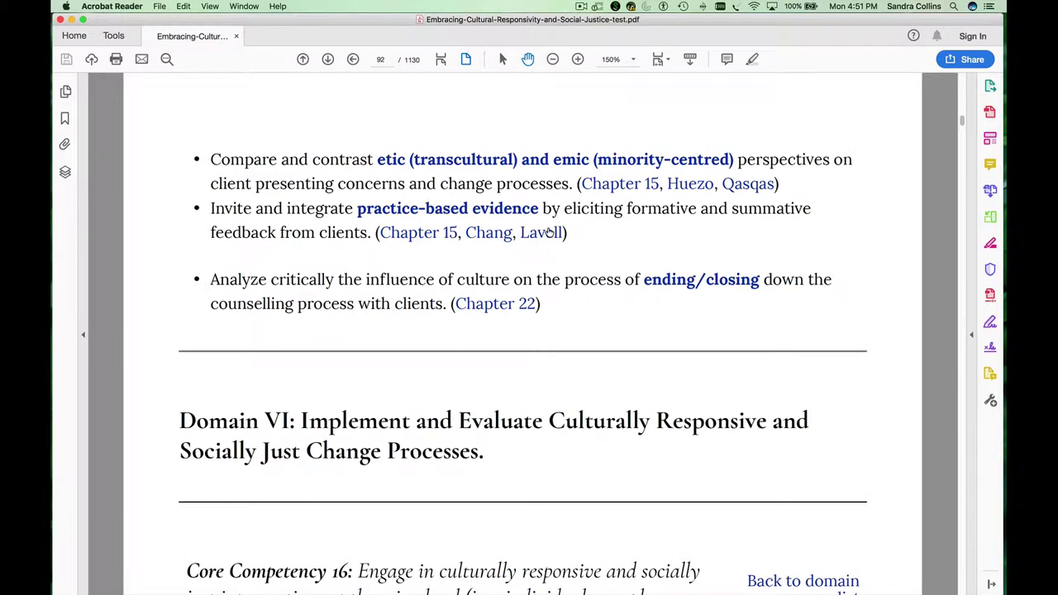
pyautogui.scroll(-6, 548, 231)
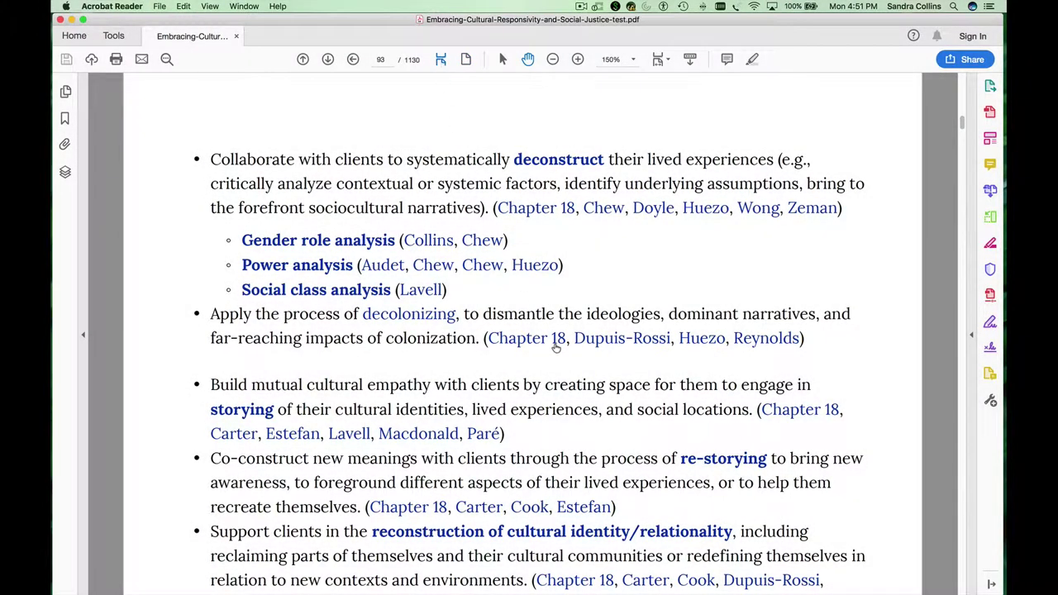
pyautogui.scroll(-10, 556, 343)
pyautogui.scroll(-15, 555, 344)
pyautogui.scroll(-15, 555, 344)
pyautogui.scroll(-2, 556, 344)
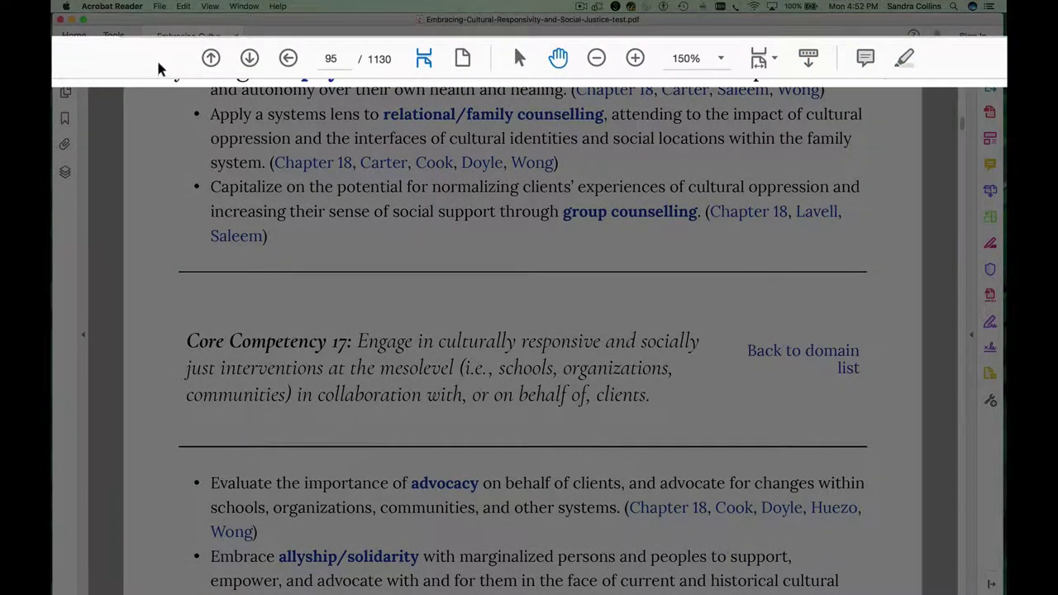
# Toggle the toolbar's Enable Scrolling page display tool off and on, then scroll to page 96.
pyautogui.rightClick(284, 59)
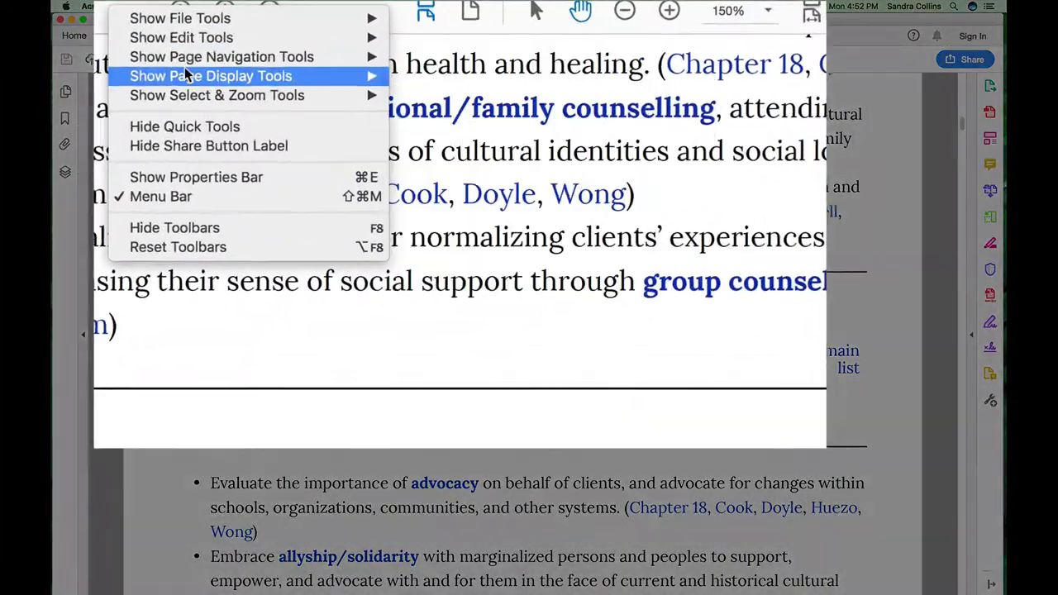
pyautogui.moveTo(320, 95)
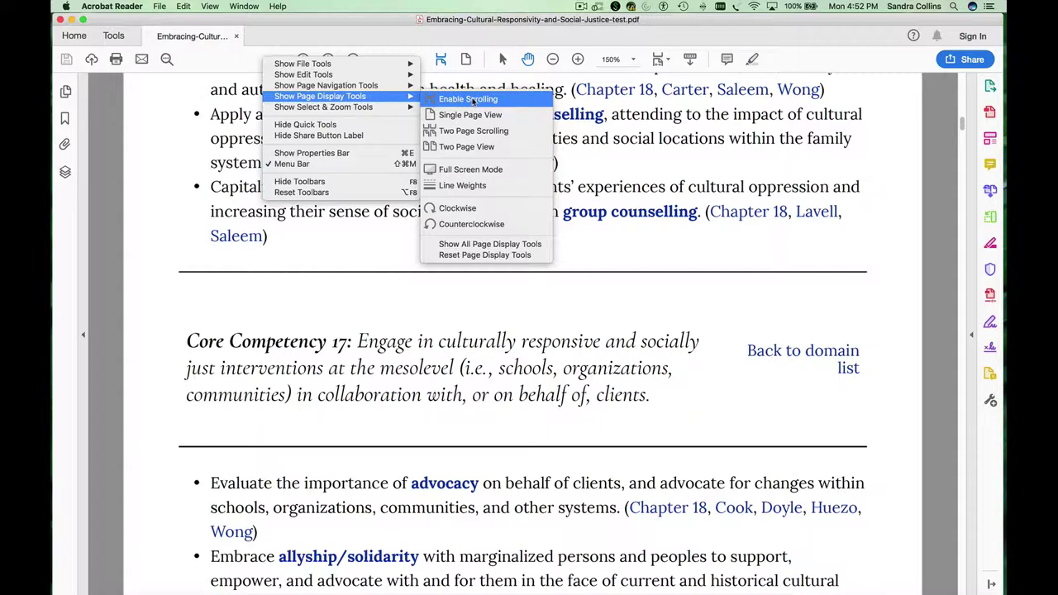
pyautogui.click(471, 100)
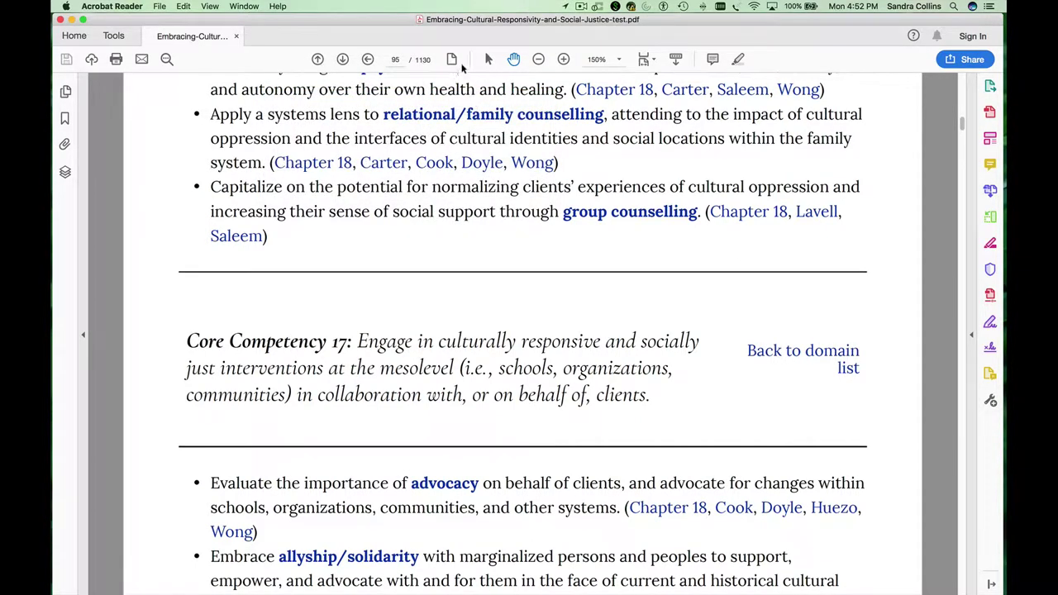
pyautogui.rightClick(267, 57)
pyautogui.moveTo(281, 62)
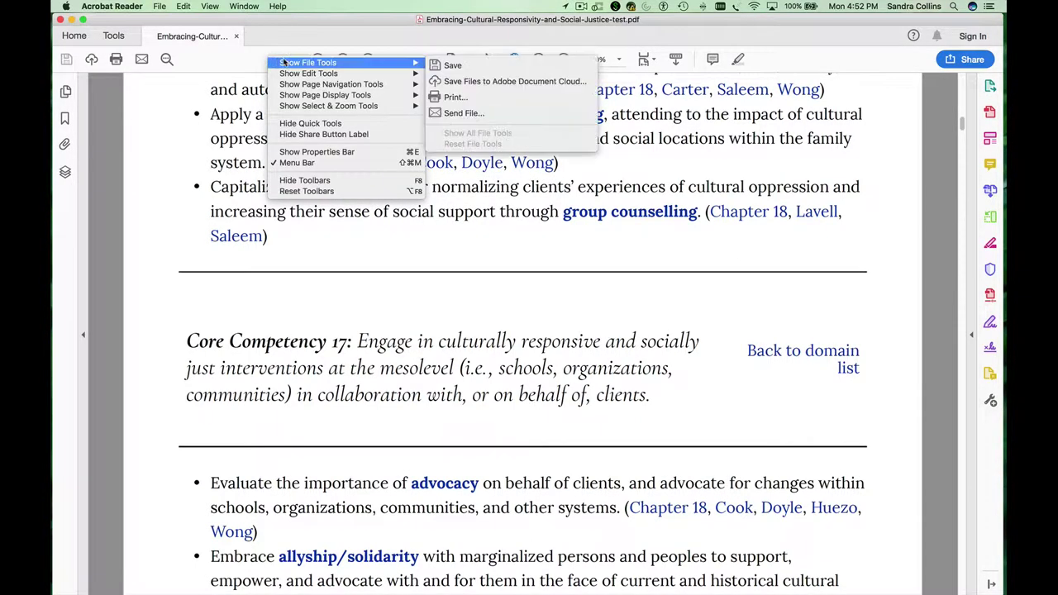
pyautogui.moveTo(388, 95)
pyautogui.click(458, 99)
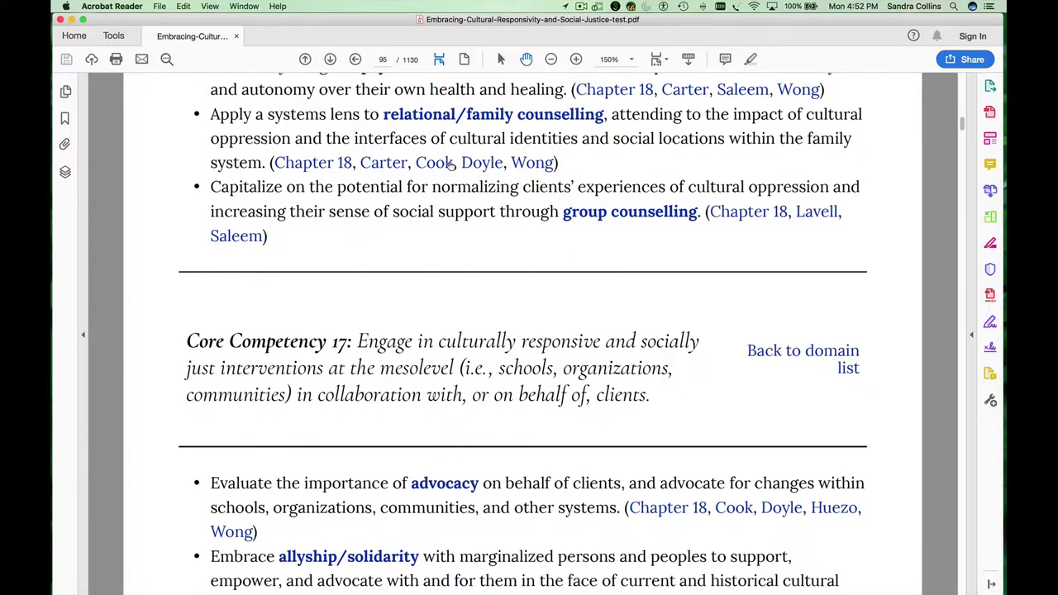
pyautogui.scroll(-15, 450, 162)
pyautogui.scroll(-10, 449, 163)
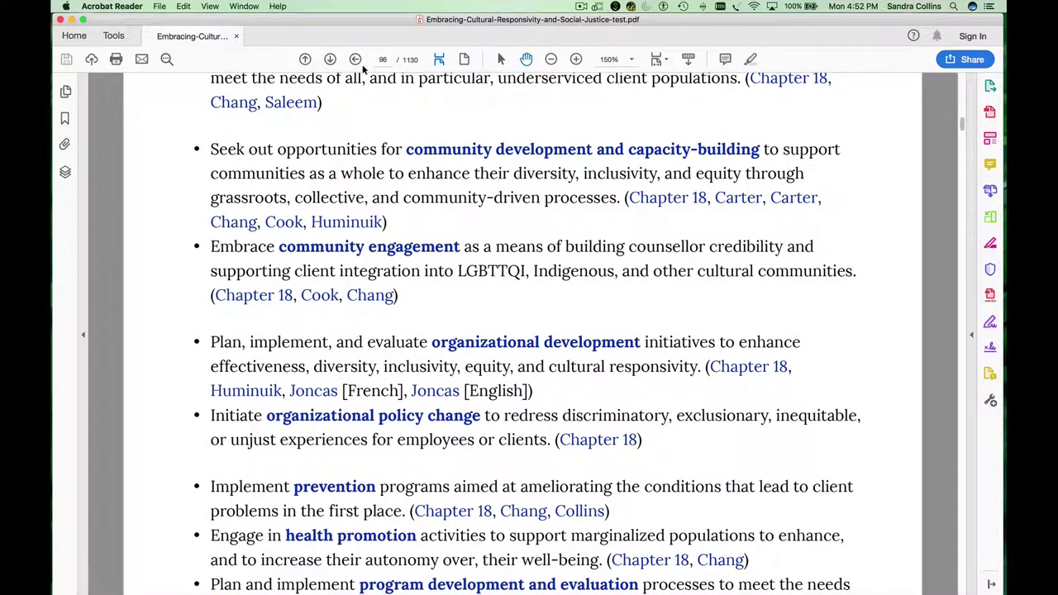
pyautogui.rightClick(258, 56)
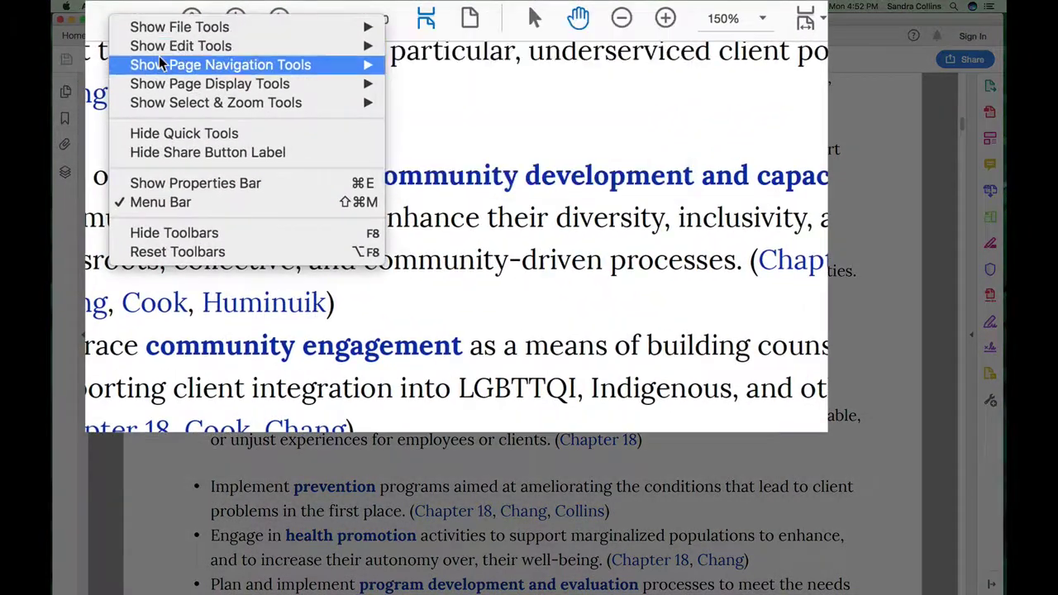
pyautogui.moveTo(255, 68)
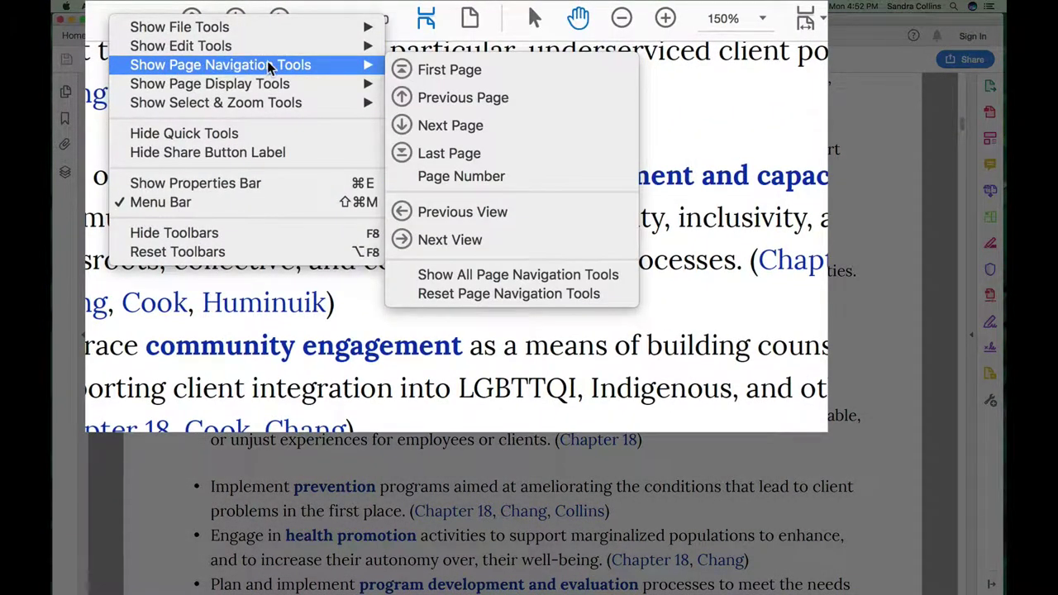
pyautogui.click(460, 213)
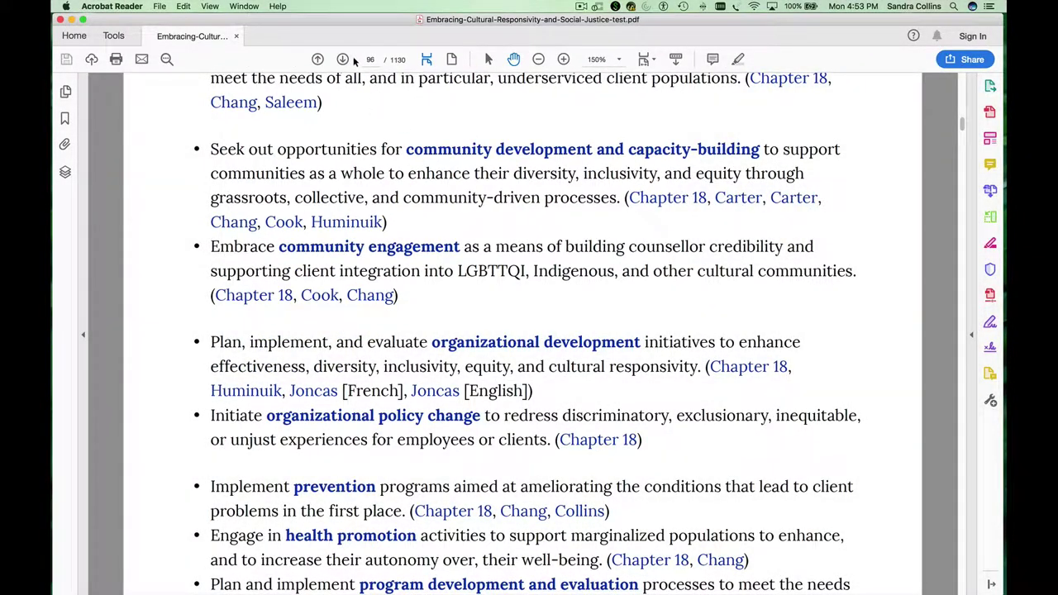
pyautogui.rightClick(287, 61)
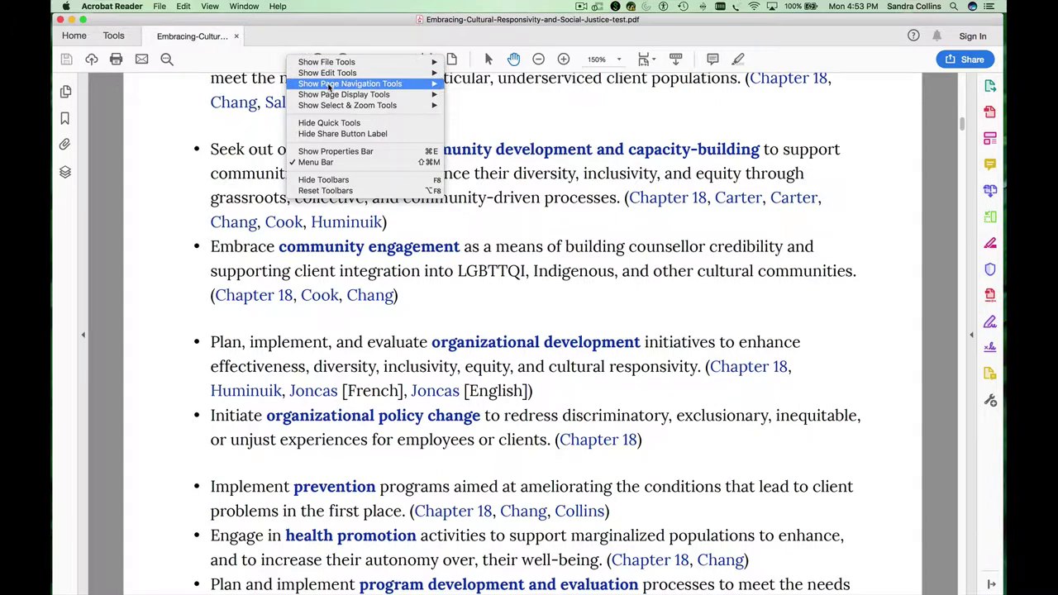
pyautogui.moveTo(331, 87)
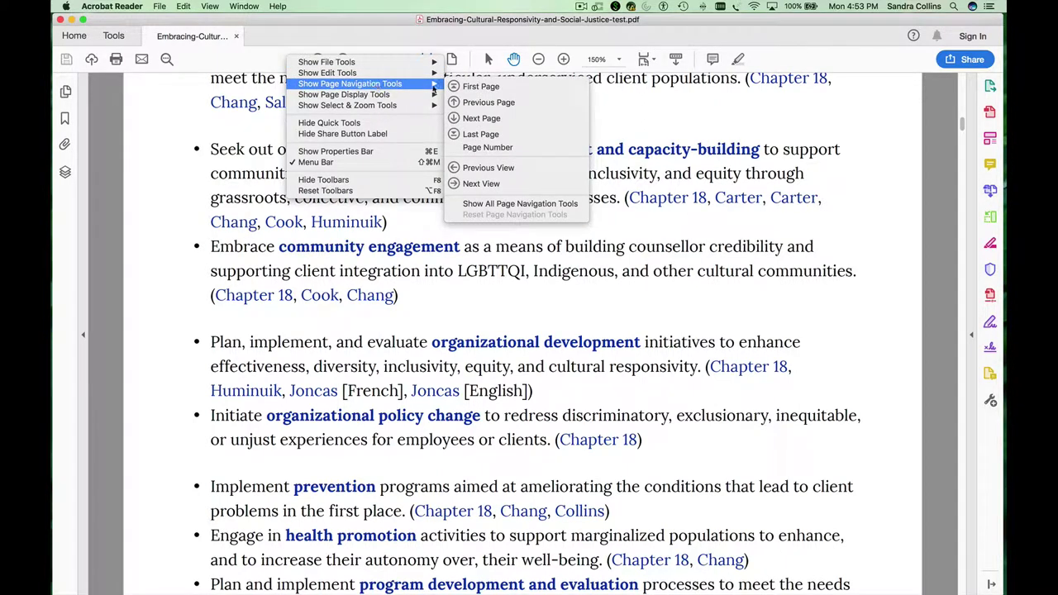
pyautogui.click(488, 168)
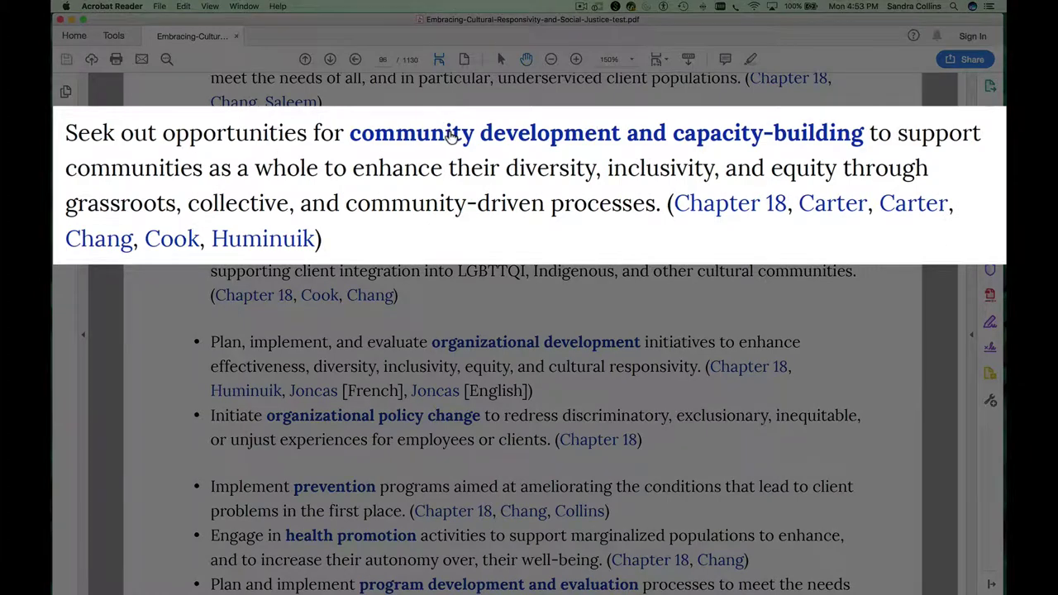
# Visit the community development glossary link, go back, then open Organizational development on page 1021.
pyautogui.click(451, 136)
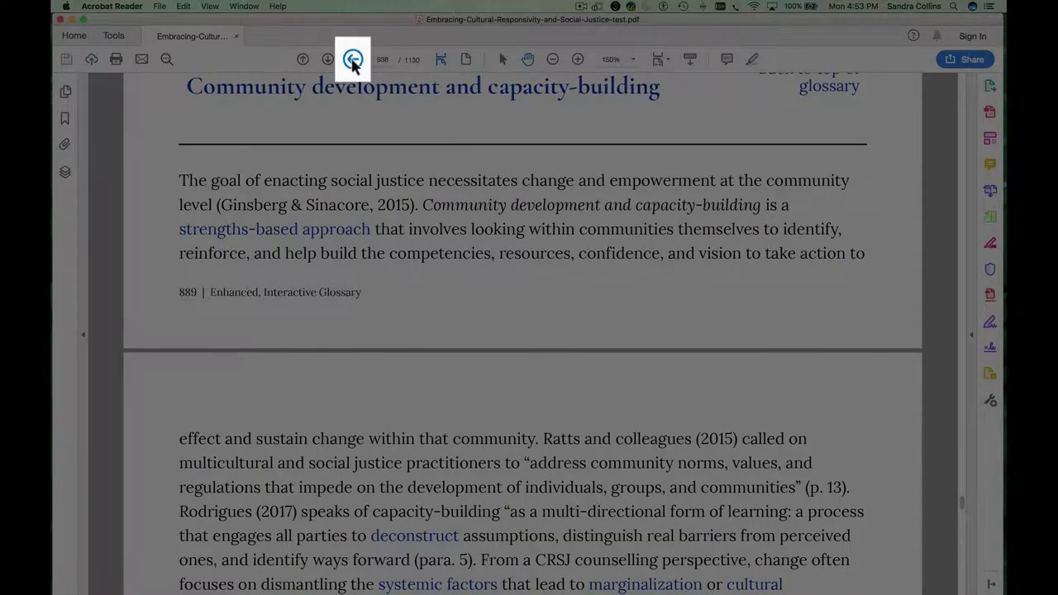
pyautogui.click(353, 62)
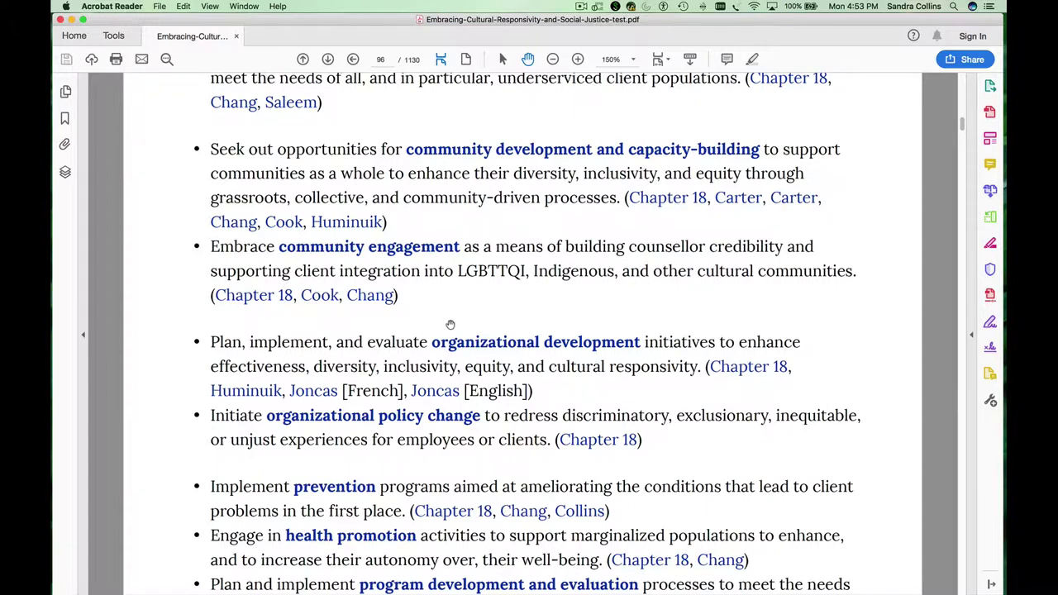
pyautogui.click(473, 347)
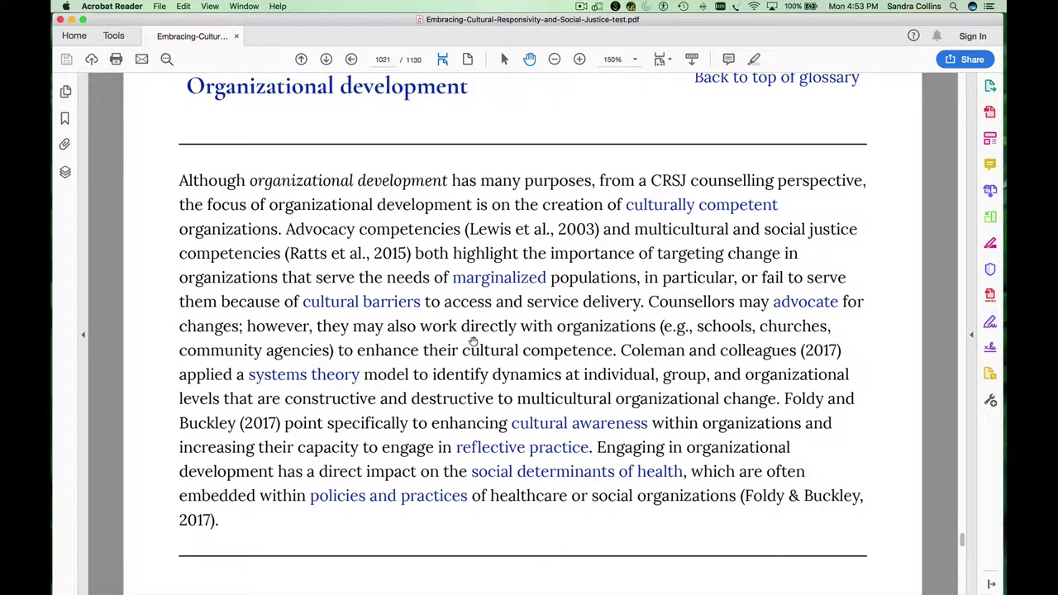
# Use the bookmarks to jump to CRSJ Model Expanded, then the Competency 14 section.
pyautogui.click(64, 119)
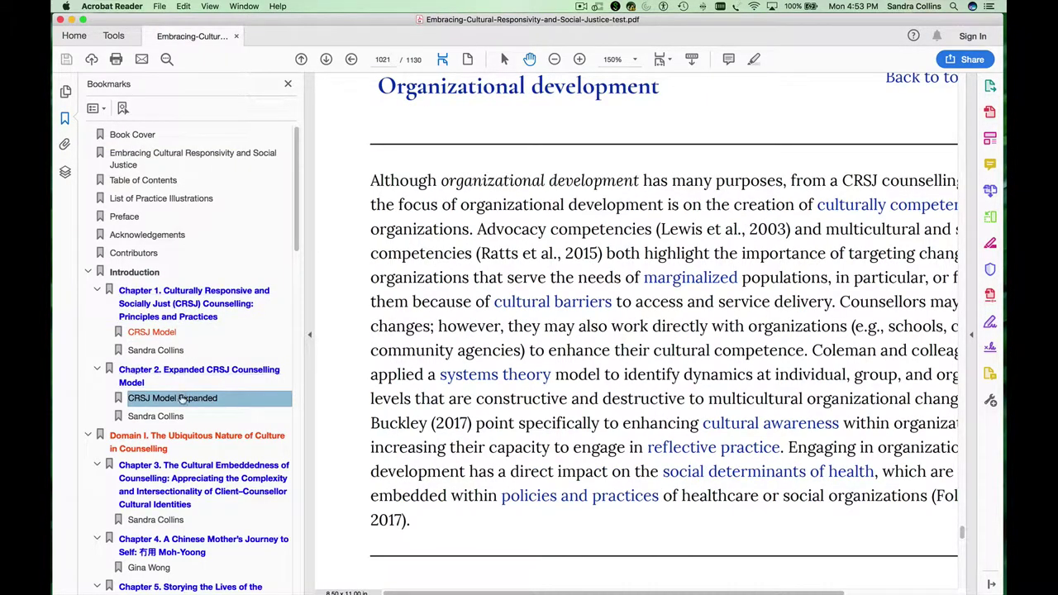
pyautogui.click(182, 398)
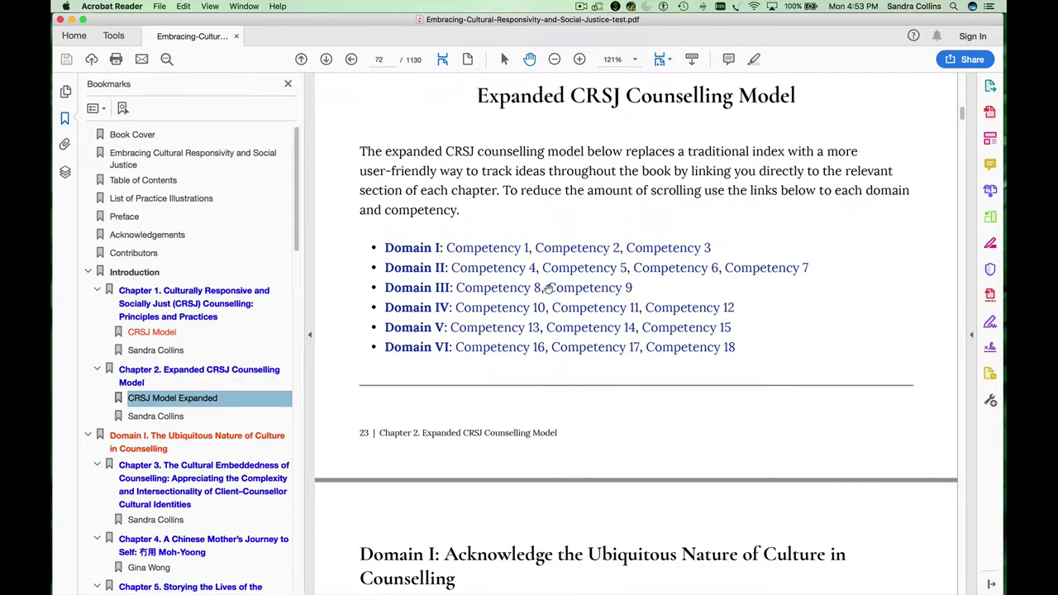
pyautogui.click(608, 328)
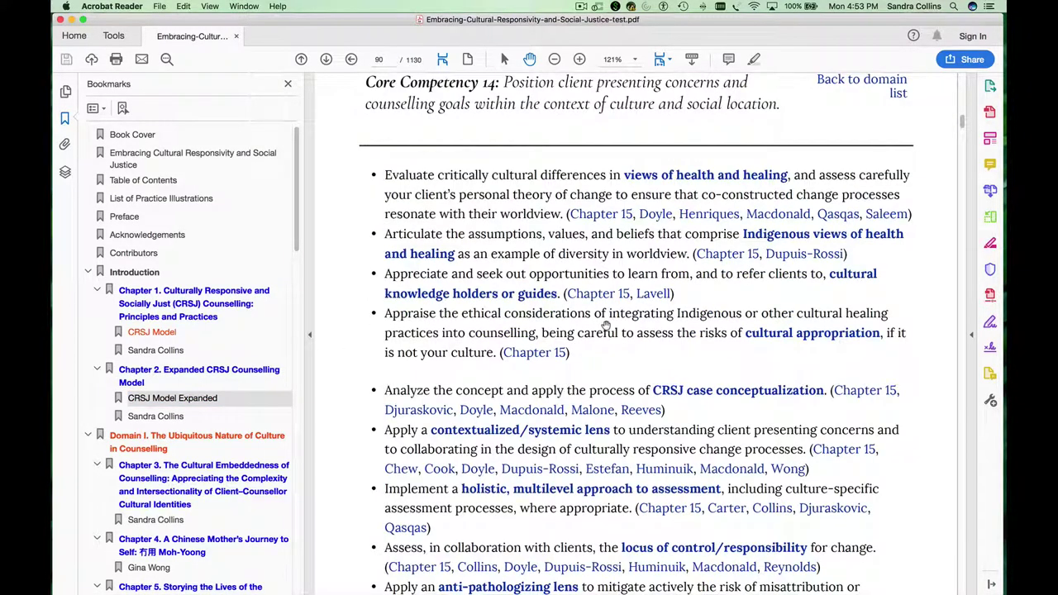
# Follow the appreciative inquiry glossary link from the Competency 14 bullets, then return to the previous view.
pyautogui.scroll(-1, 591, 289)
pyautogui.scroll(-5, 591, 289)
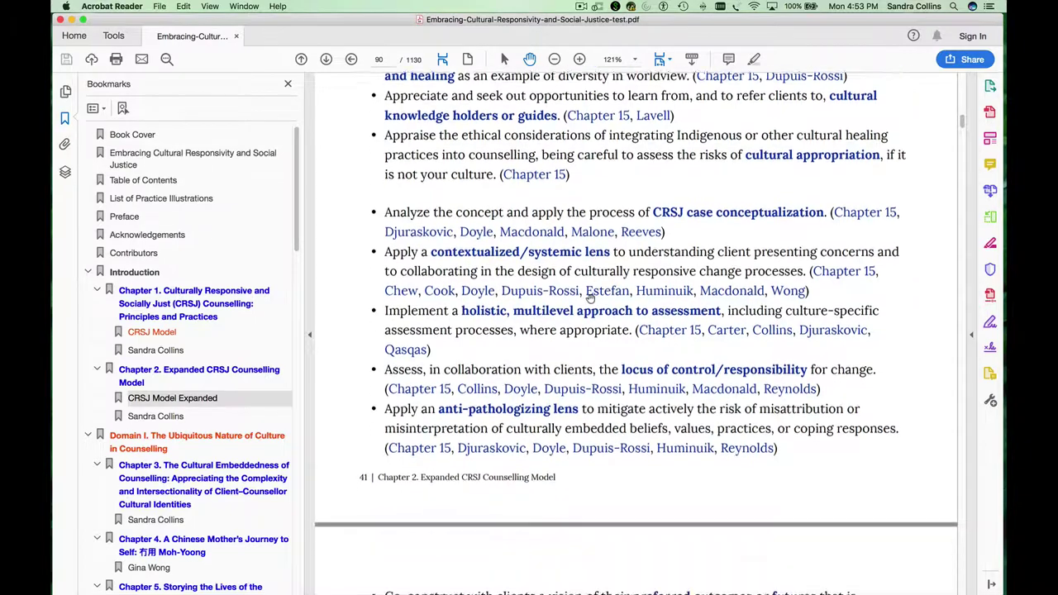
pyautogui.scroll(-5, 569, 307)
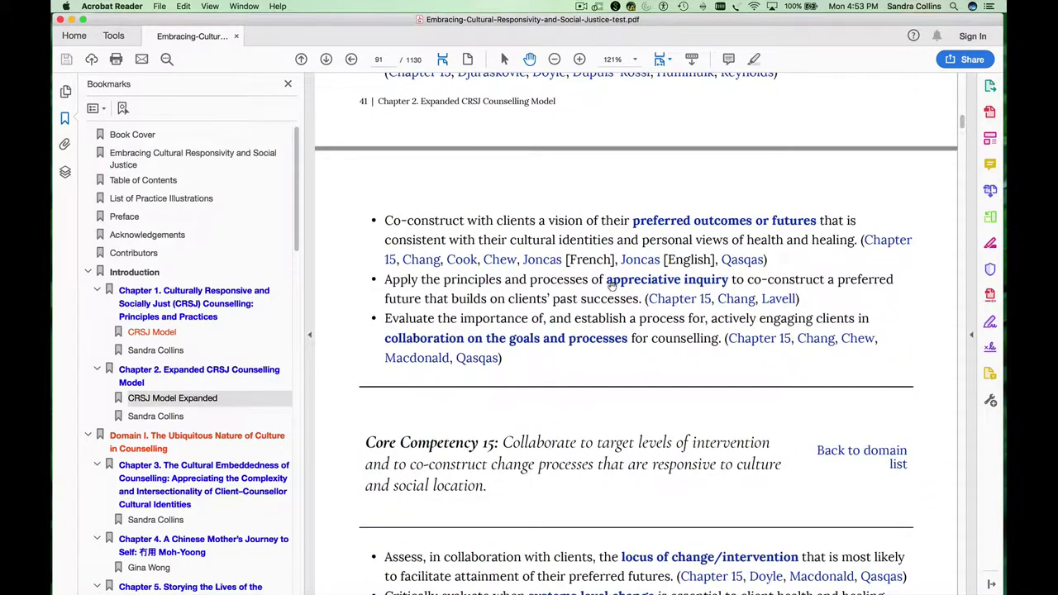
pyautogui.click(637, 281)
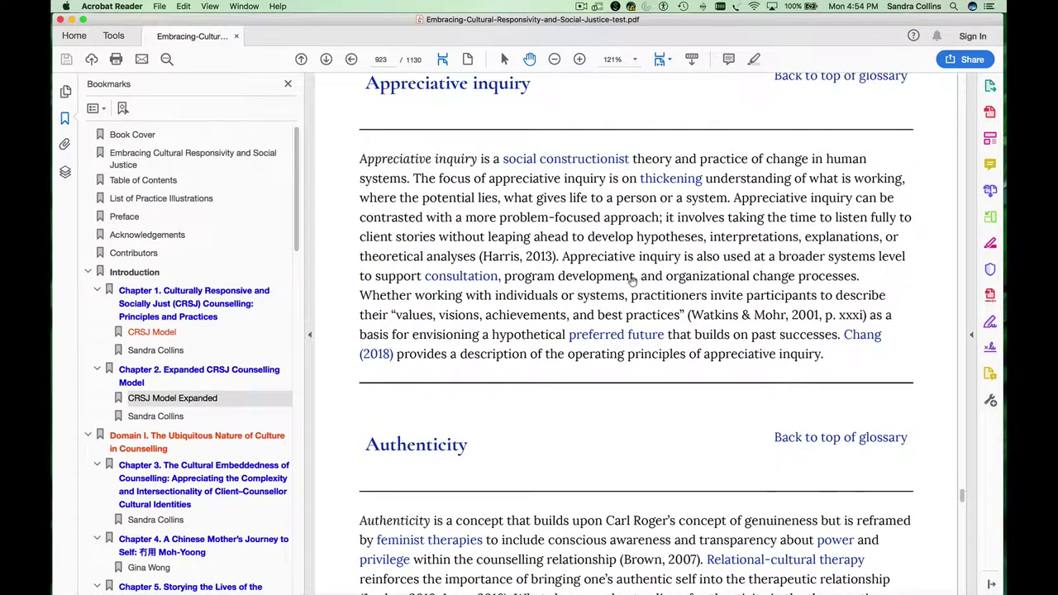
pyautogui.click(352, 60)
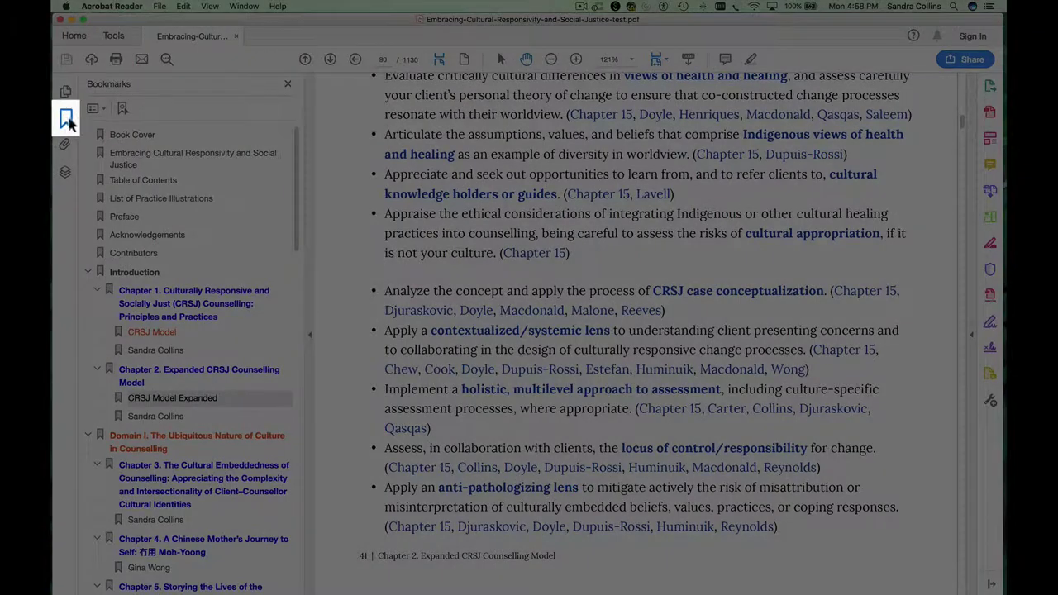
# Hide the bookmarks, enable commenting, and follow the Macdonald link to page 718.
pyautogui.click(68, 119)
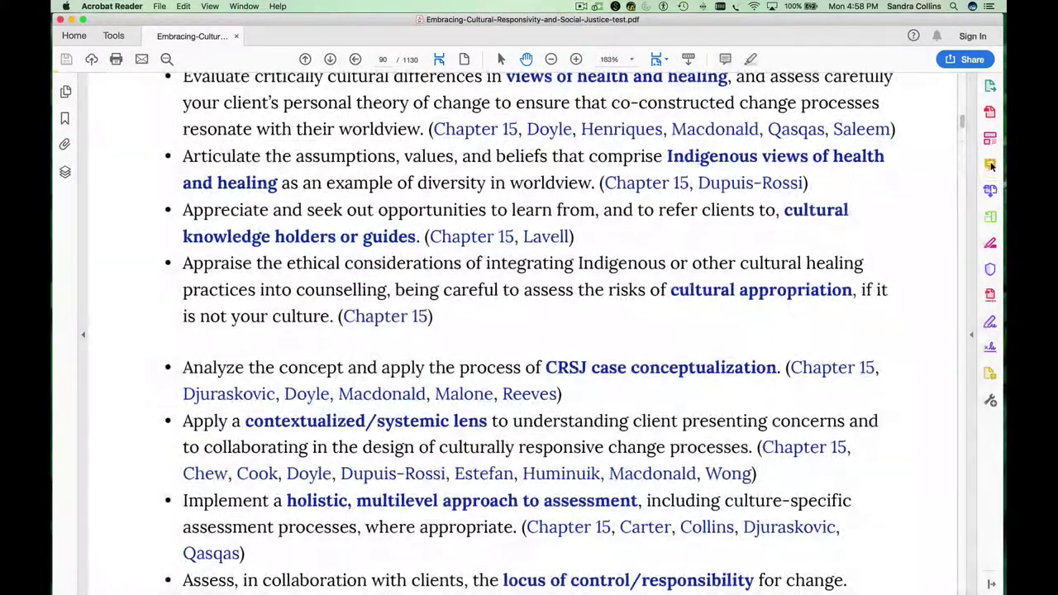
pyautogui.click(988, 165)
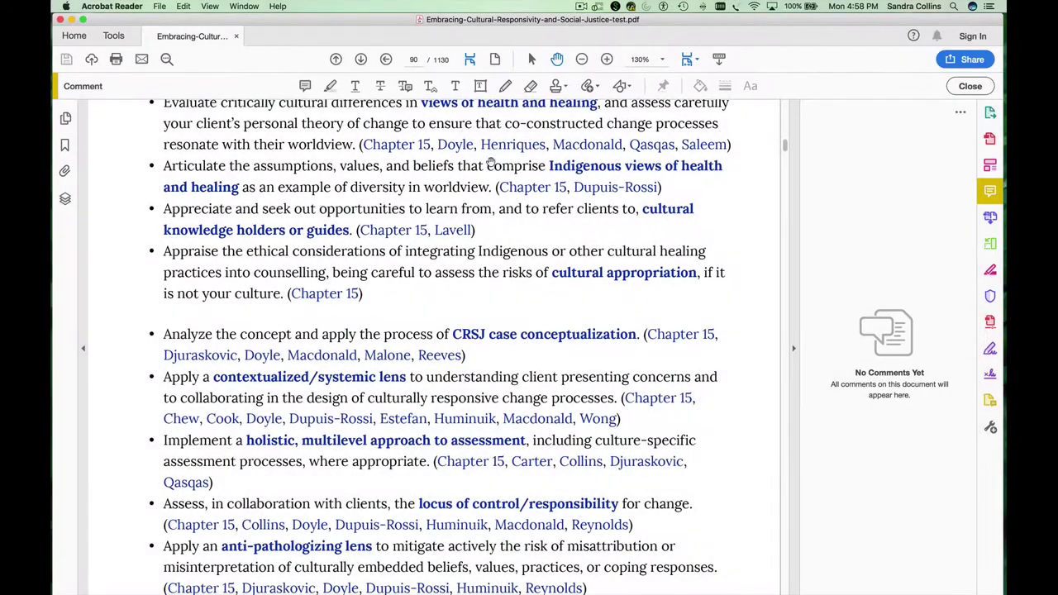
pyautogui.click(589, 147)
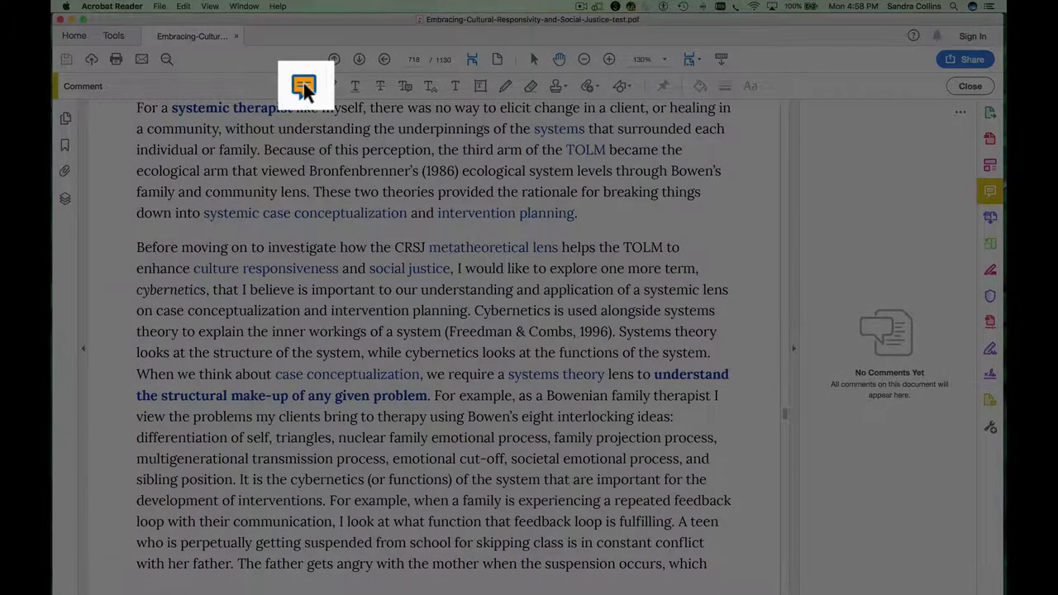
# Post a sticky note beside TOLM reading "this is a place I want to revisit because. . .".
pyautogui.click(303, 87)
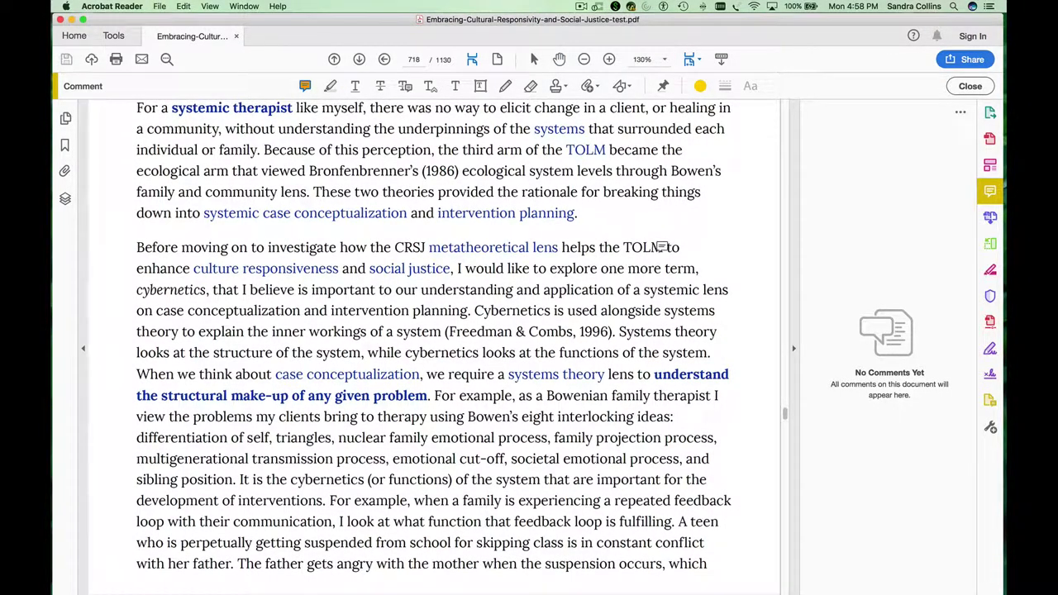
pyautogui.click(661, 248)
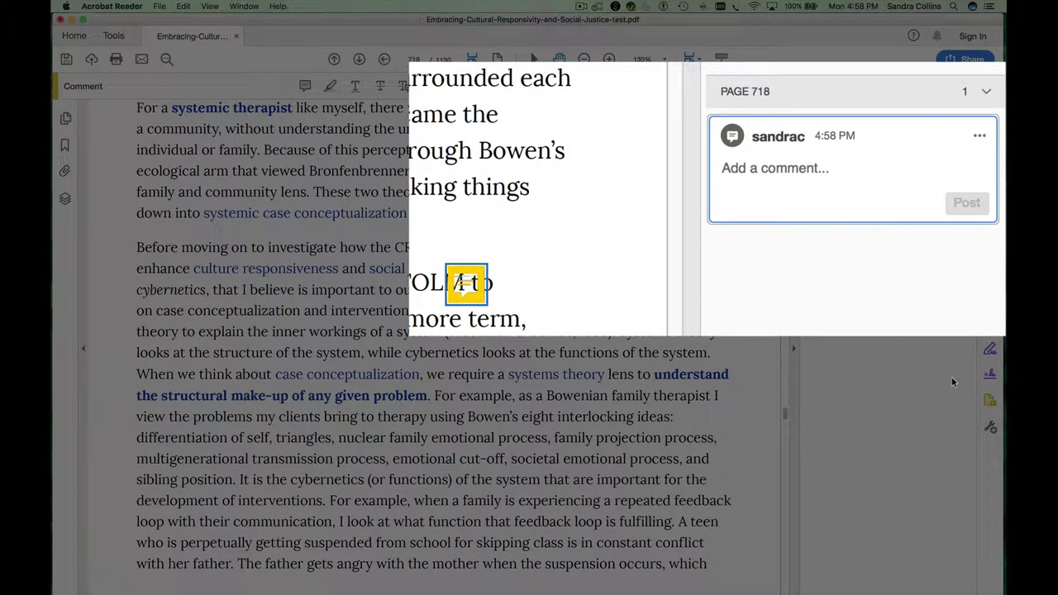
pyautogui.write('this is a plaace')
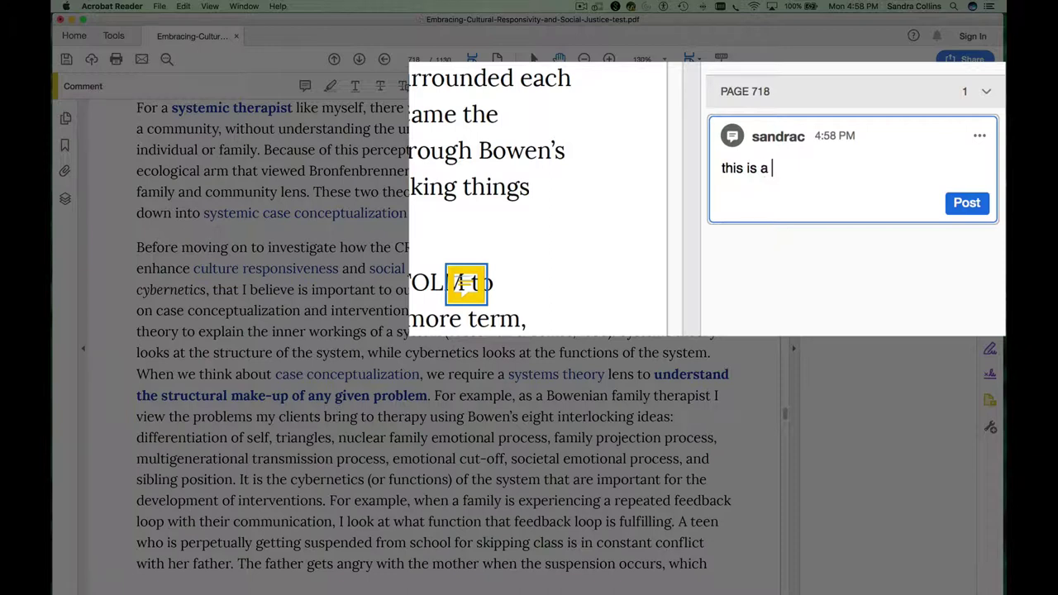
pyautogui.press('BackSpace')
pyautogui.press('BackSpace')
pyautogui.press('BackSpace')
pyautogui.write('ce I w')
pyautogui.write('ant to revisi')
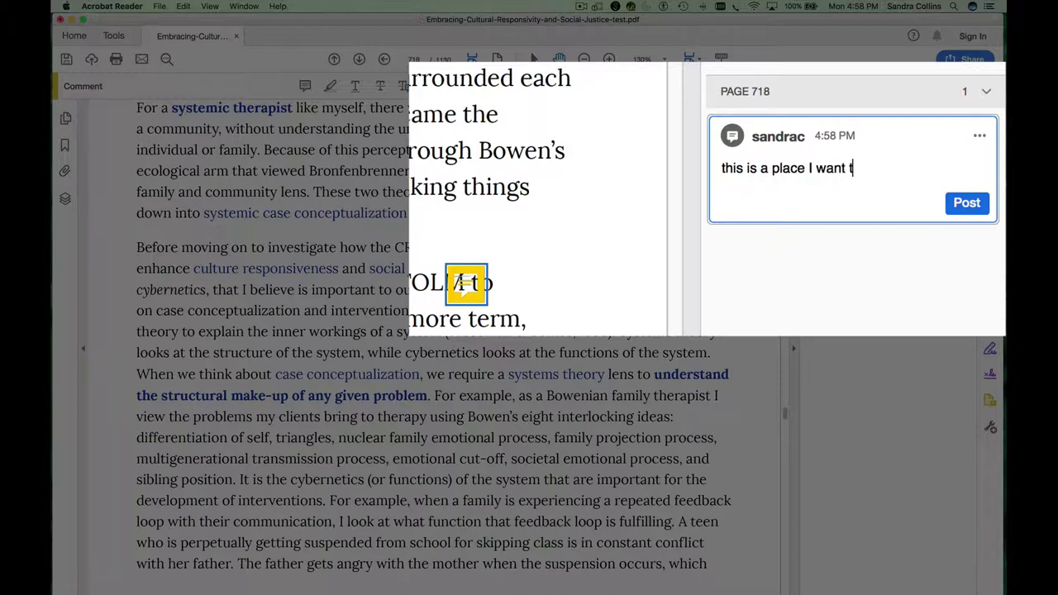
pyautogui.write('t because. . .')
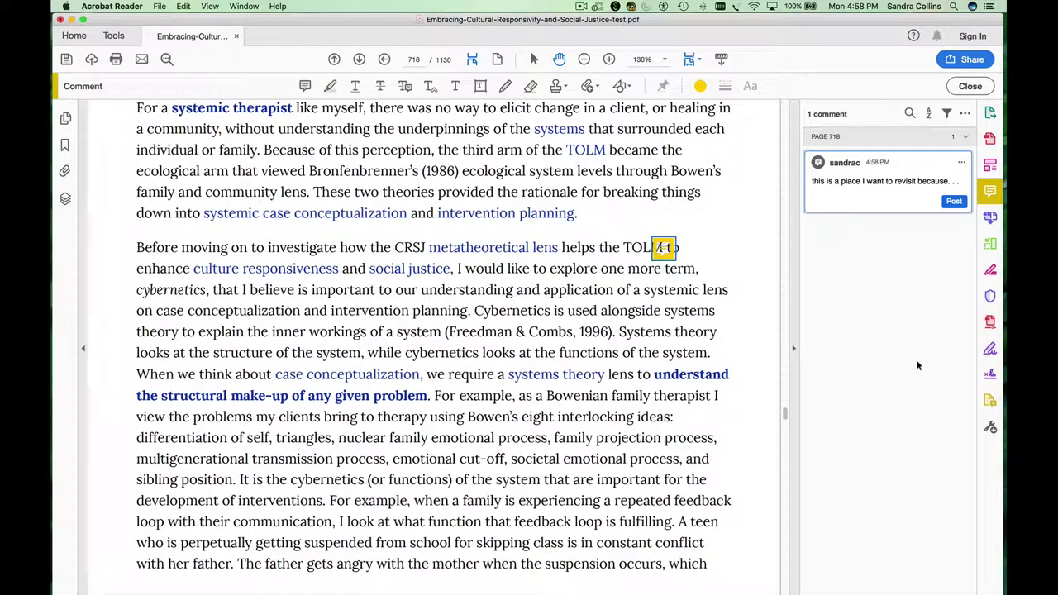
pyautogui.click(954, 201)
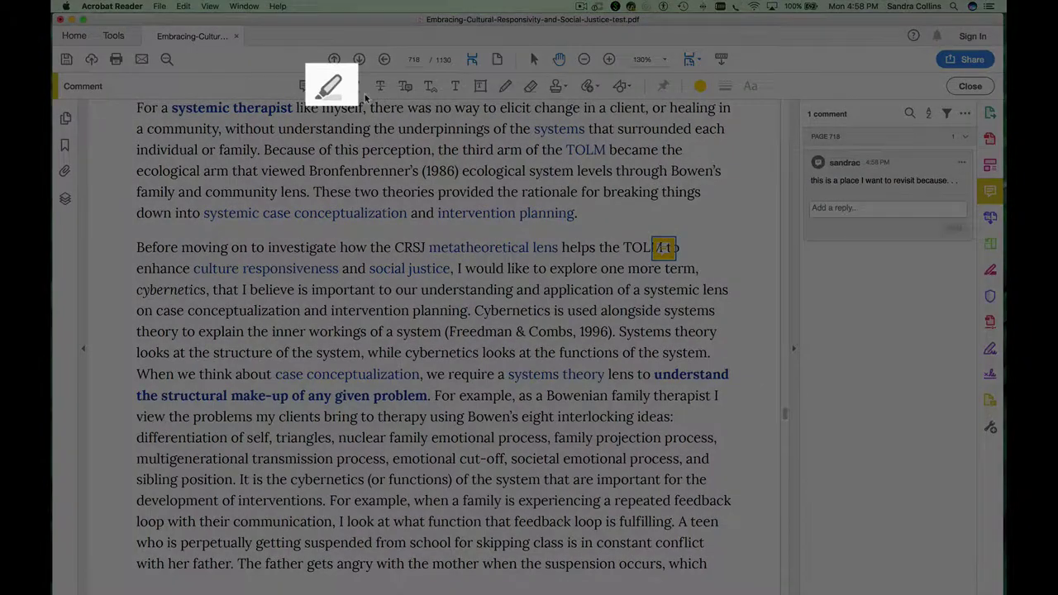
# Highlight the sentence from "I believe" to "intervention planning" and post the note "I highlighted because.".
pyautogui.click(331, 89)
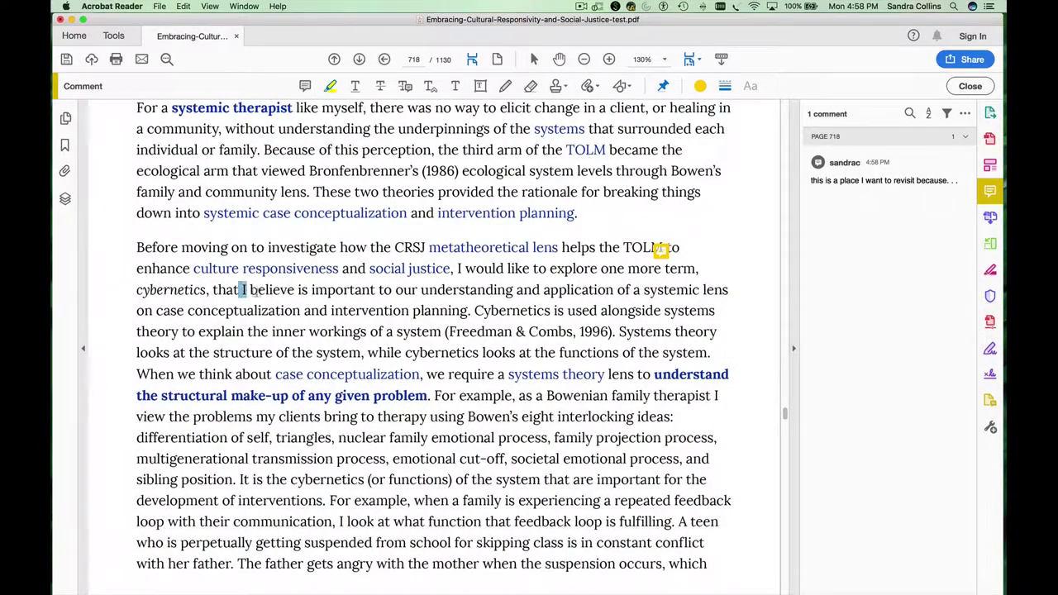
pyautogui.moveTo(240, 290); pyautogui.dragTo(460, 313)
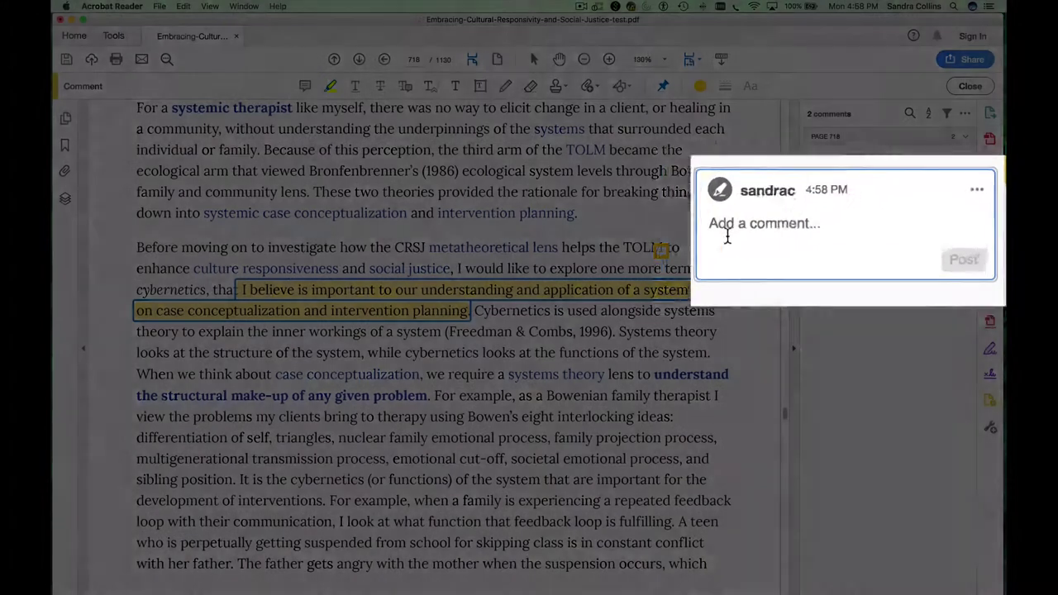
pyautogui.write('I hi')
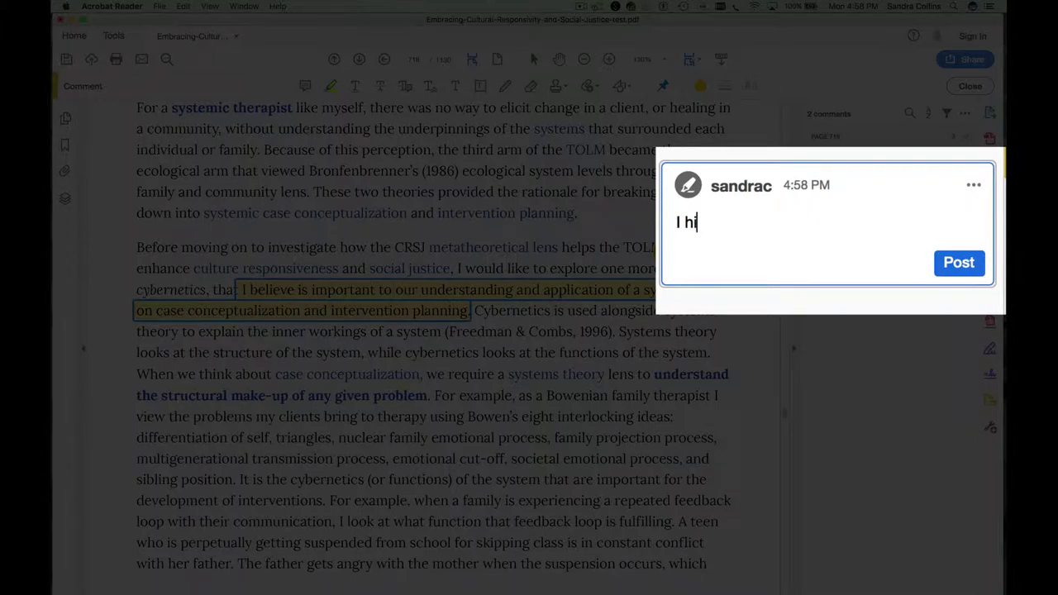
pyautogui.write('ghlighted because')
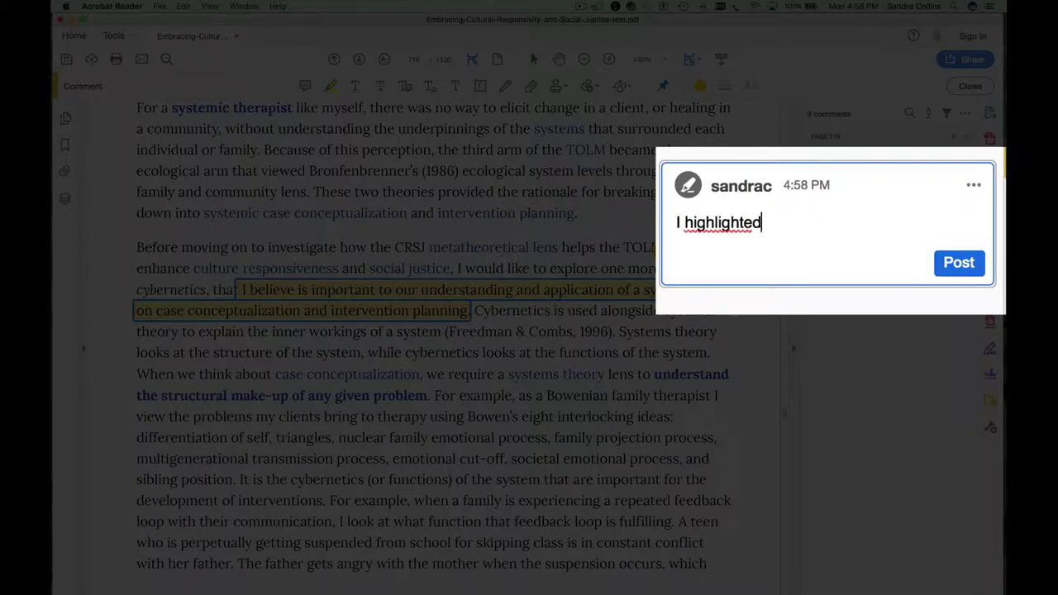
pyautogui.write('.')
pyautogui.click(952, 245)
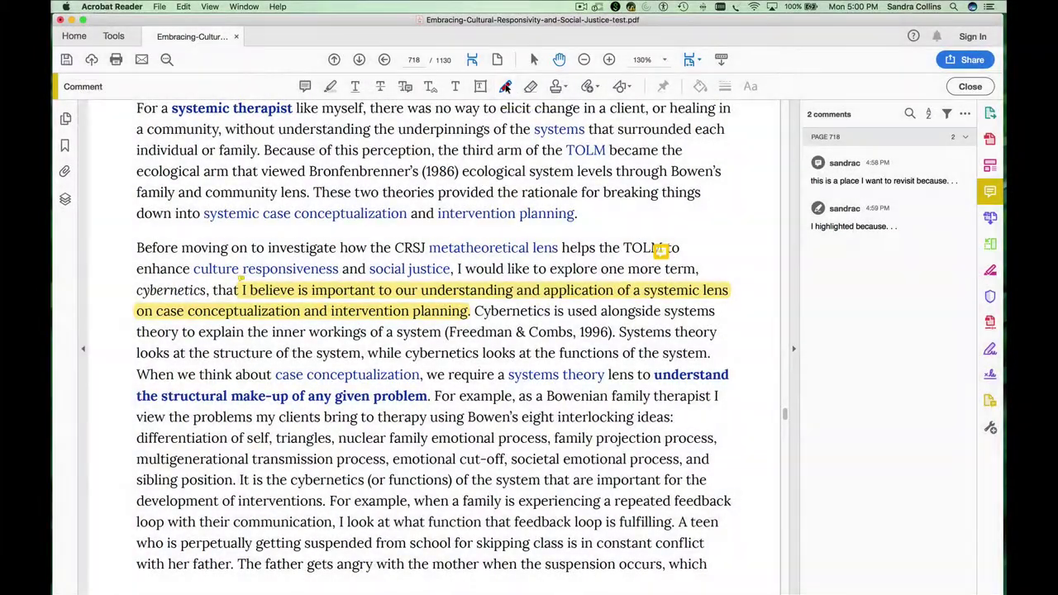
# Draw a red freehand loop around the TOLM third-arm passage and underline "cybernetics".
pyautogui.click(505, 87)
pyautogui.moveTo(519, 130)
pyautogui.mouseDown()
pyautogui.moveTo(367, 136)
pyautogui.moveTo(362, 192)
pyautogui.moveTo(585, 171)
pyautogui.moveTo(520, 124)
pyautogui.moveTo(506, 126)
pyautogui.mouseUp()
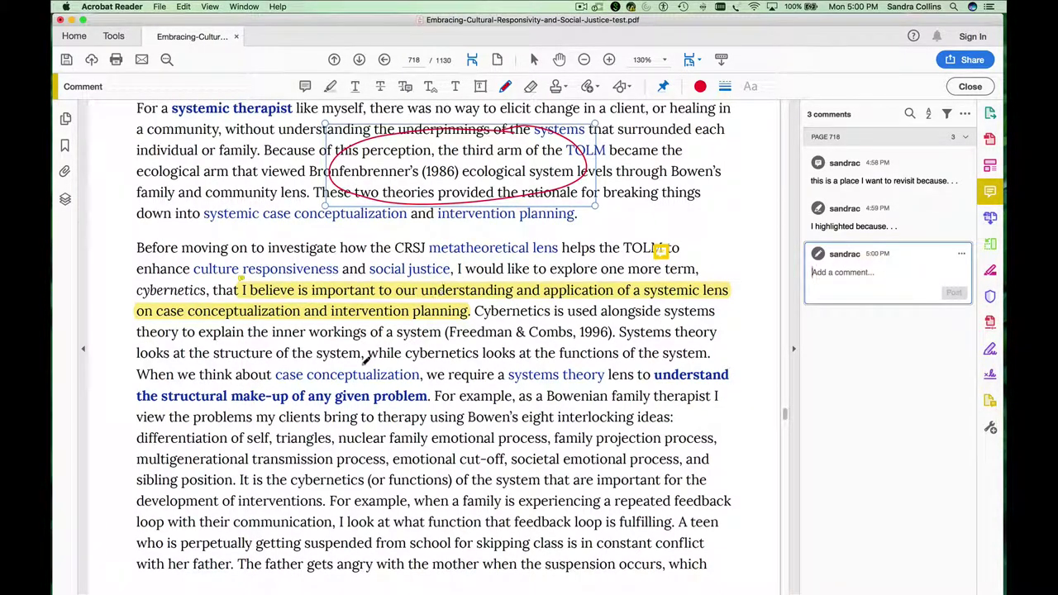
pyautogui.moveTo(405, 360); pyautogui.dragTo(494, 357)
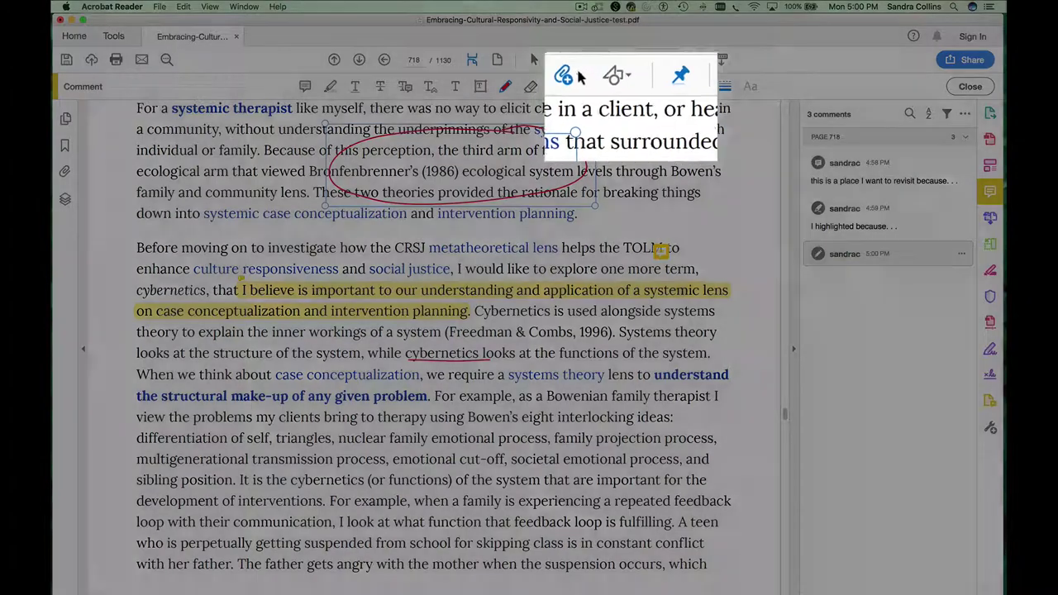
pyautogui.click(596, 86)
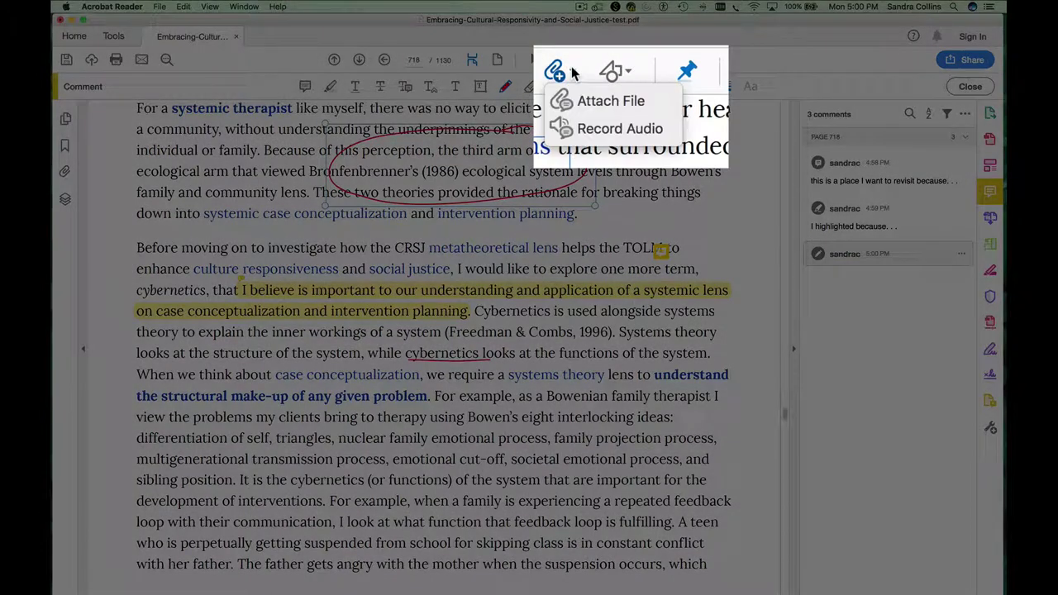
# Record an audio comment at the "Before moving on" paragraph, play it back, and save the clip.
pyautogui.click(604, 127)
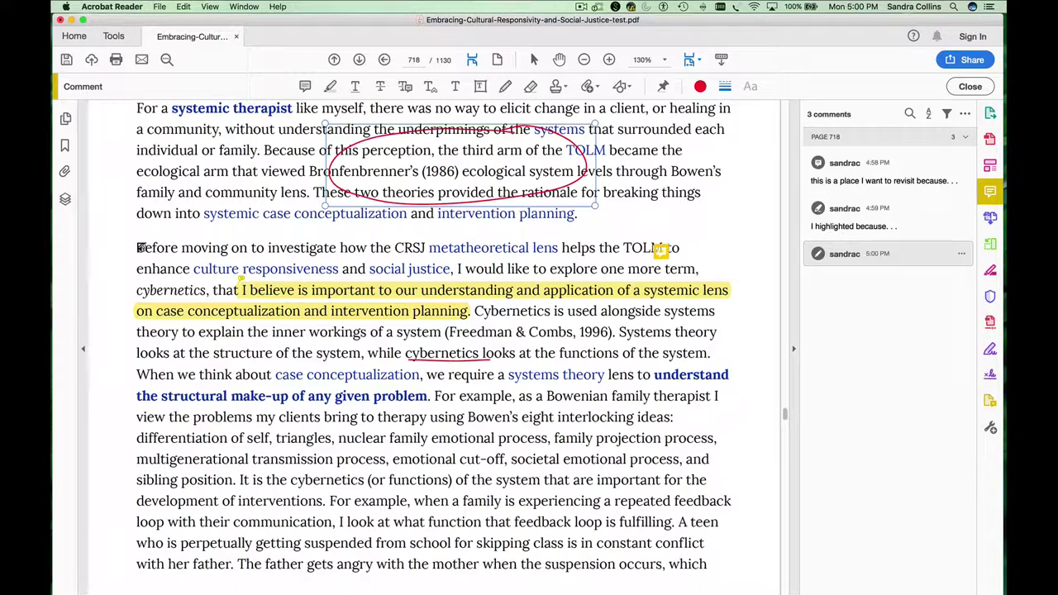
pyautogui.click(140, 247)
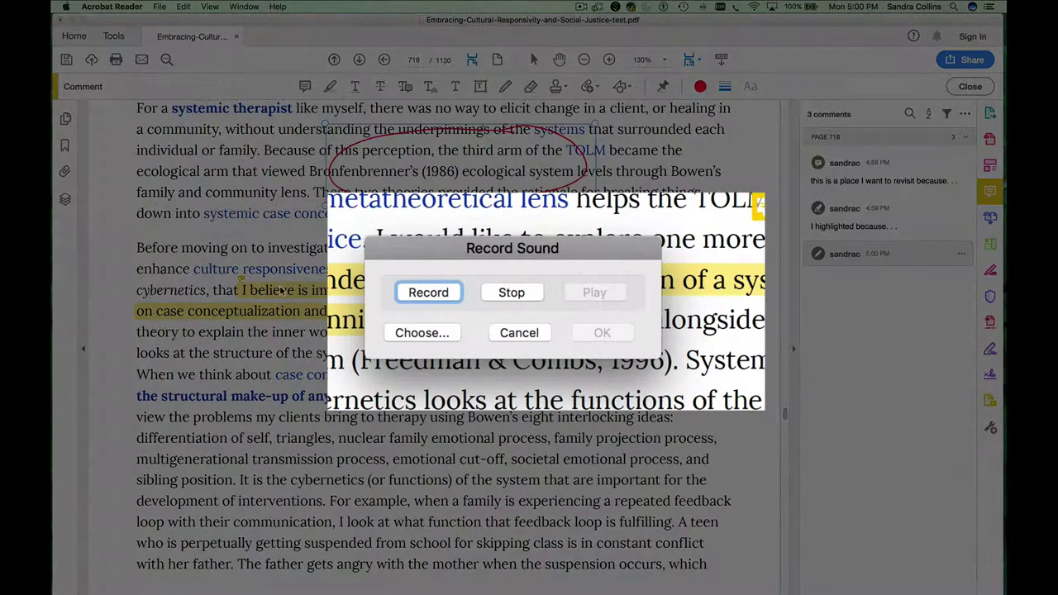
pyautogui.click(430, 290)
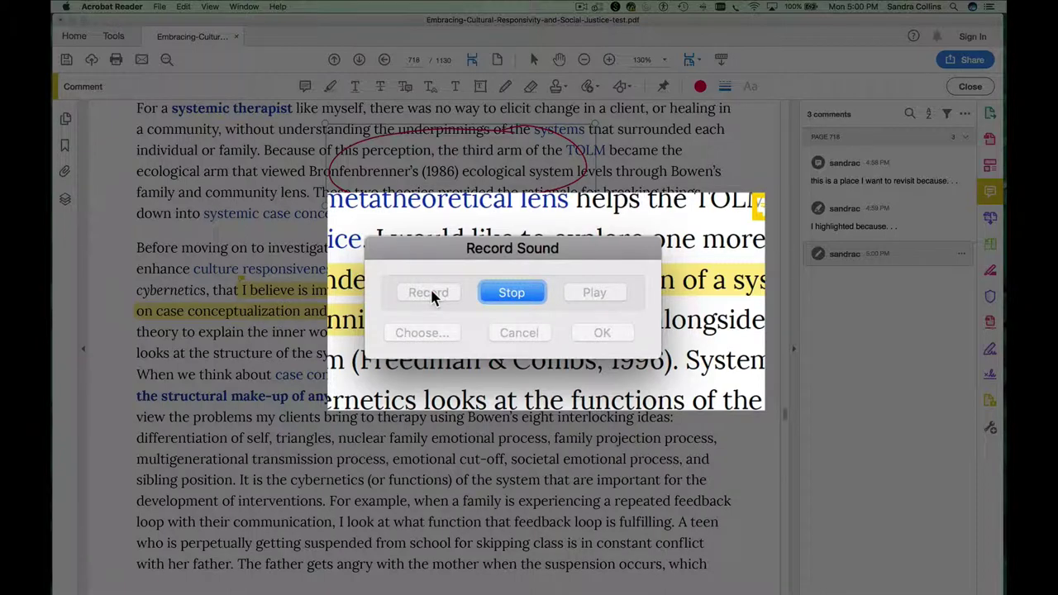
pyautogui.click(511, 292)
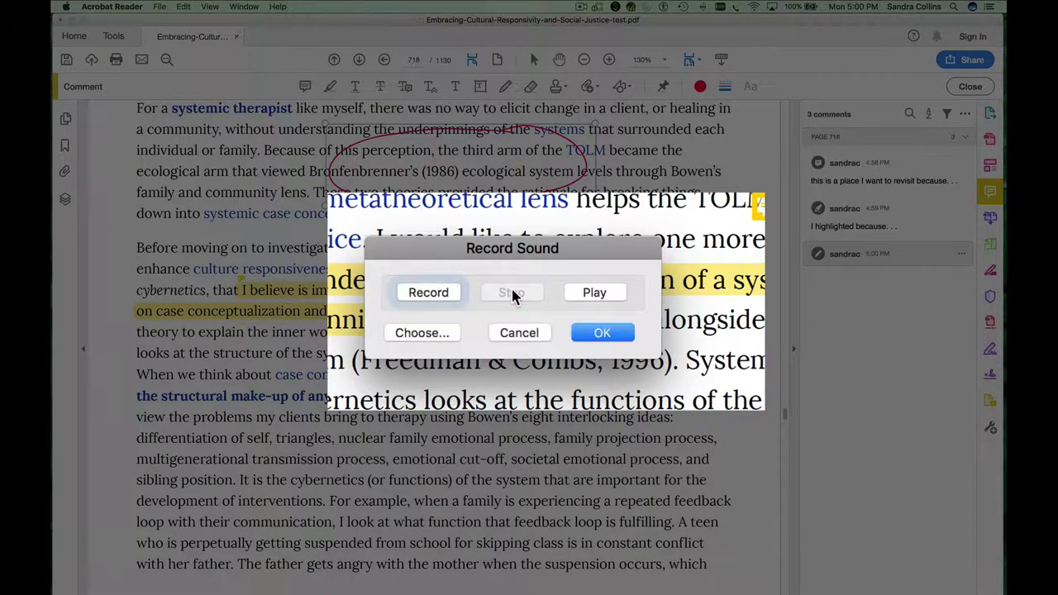
pyautogui.click(595, 293)
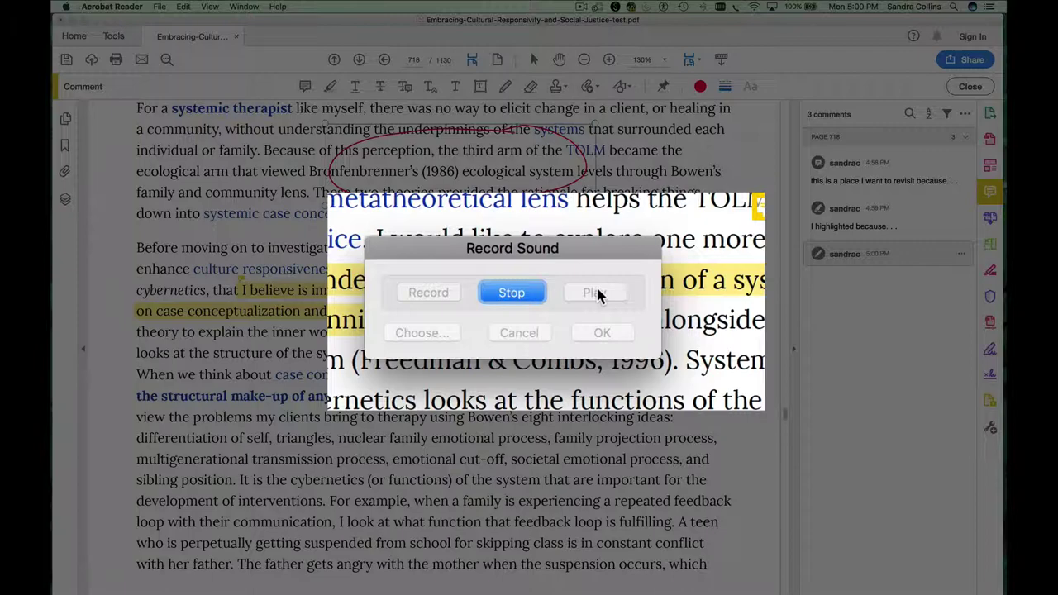
pyautogui.click(511, 295)
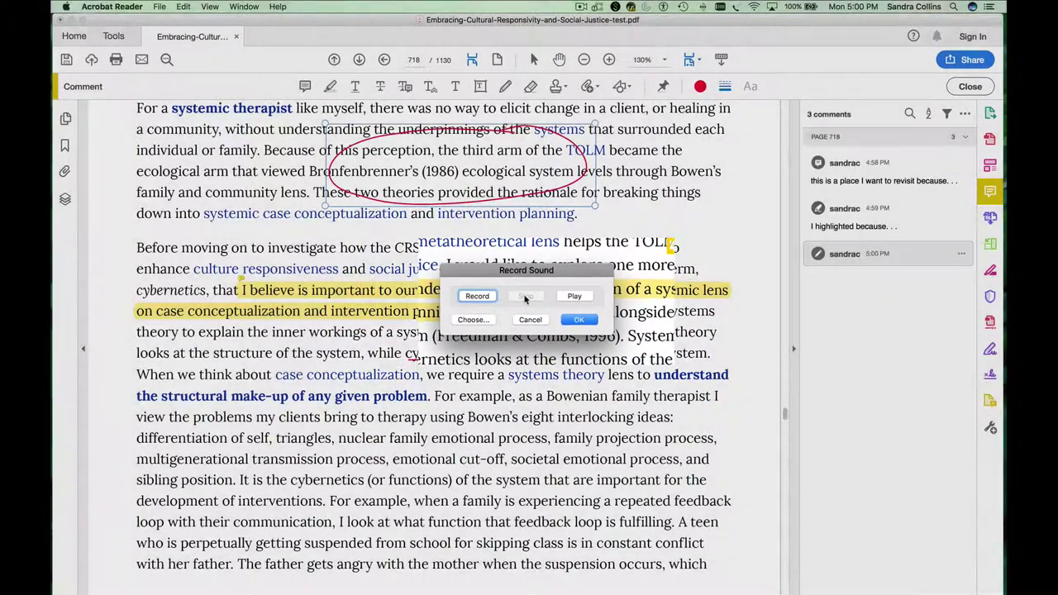
pyautogui.click(602, 332)
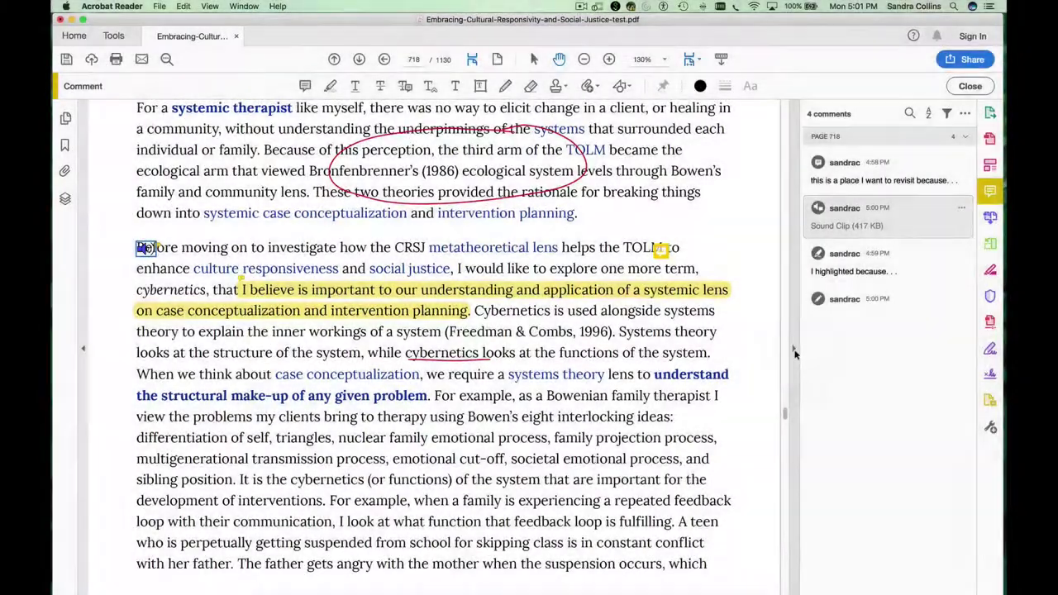
pyautogui.click(792, 352)
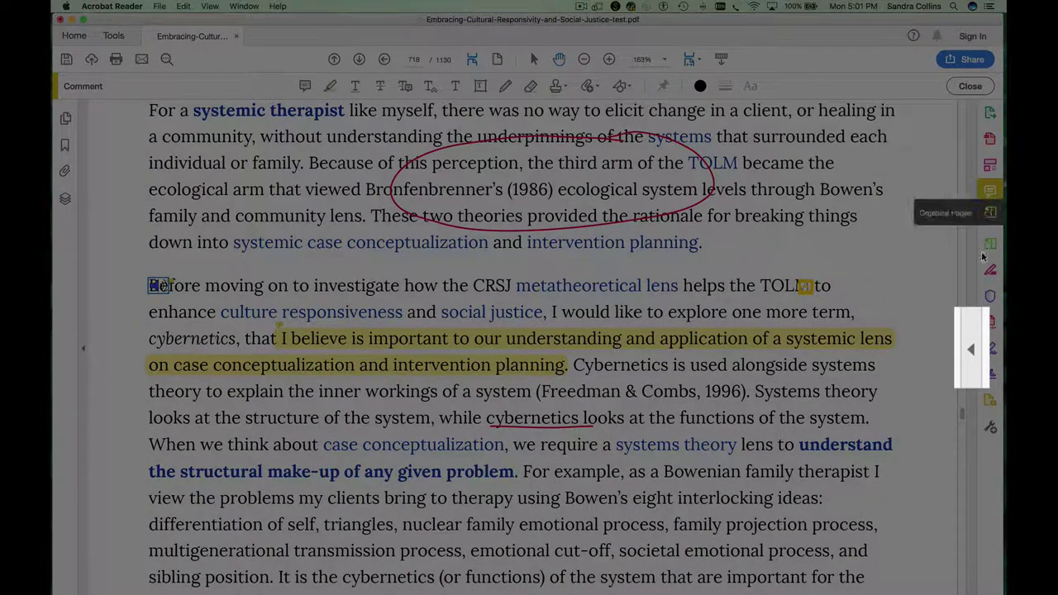
pyautogui.click(971, 357)
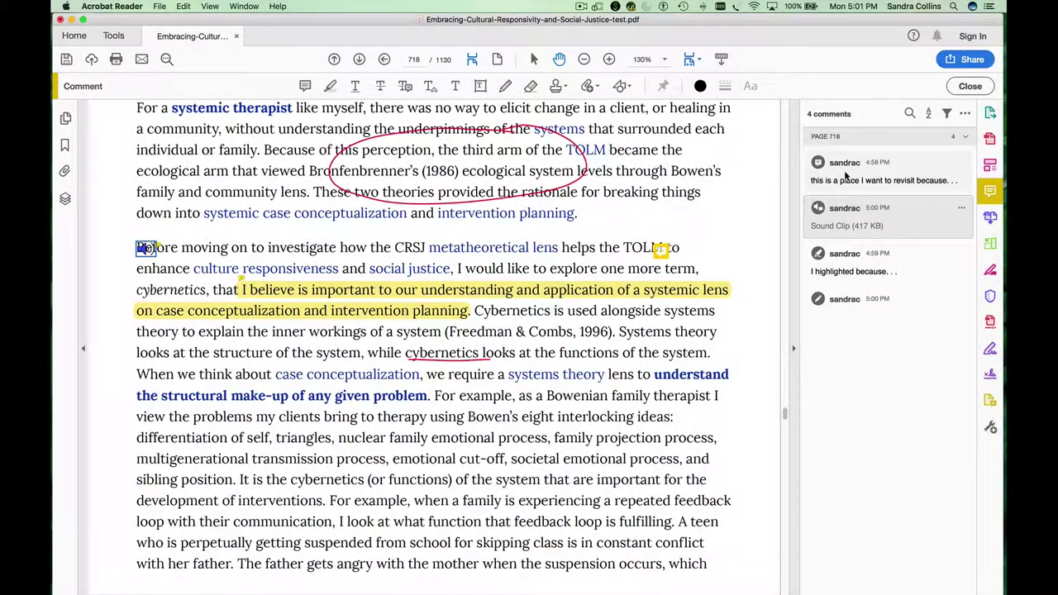
pyautogui.click(845, 175)
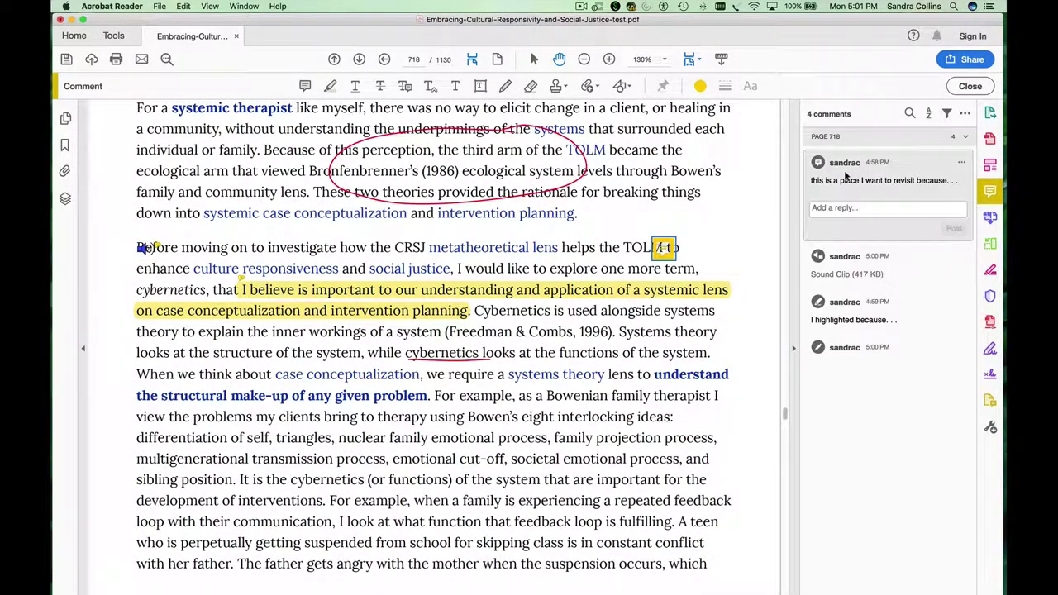
pyautogui.click(859, 322)
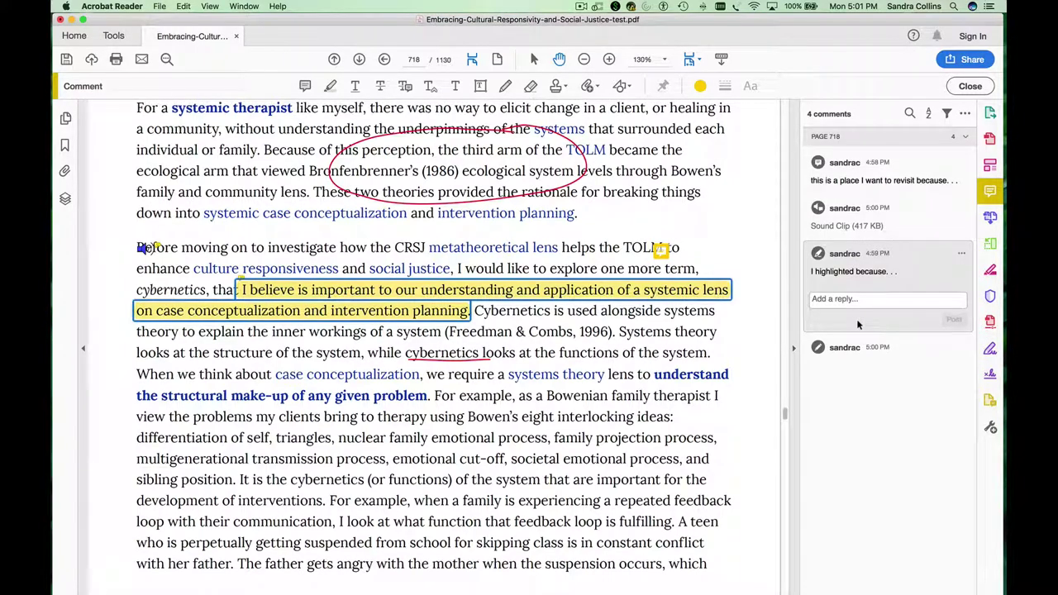